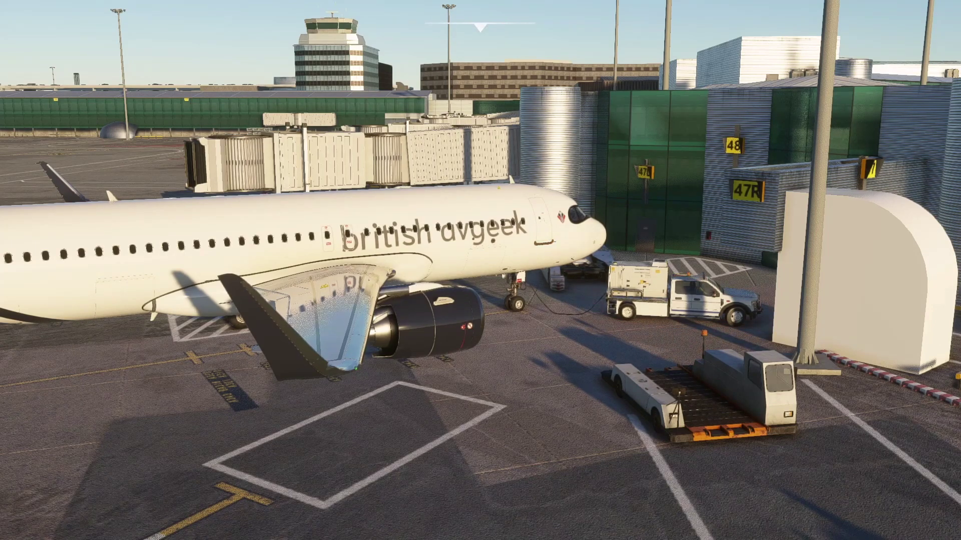
# Switch to the cockpit view facing the MCDU, then bring the SimBrief dispatch page forward.
pyautogui.press('End')
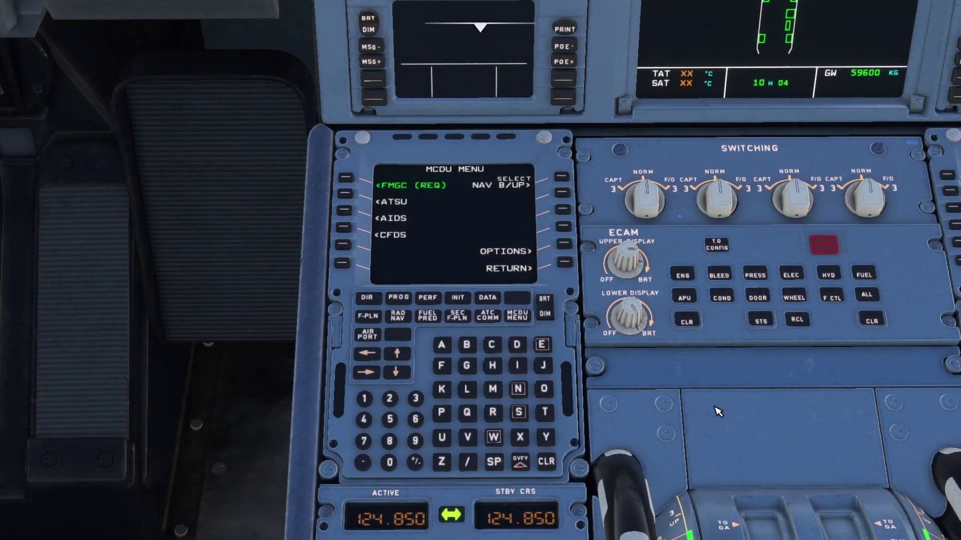
pyautogui.hotkey('alt', '2')
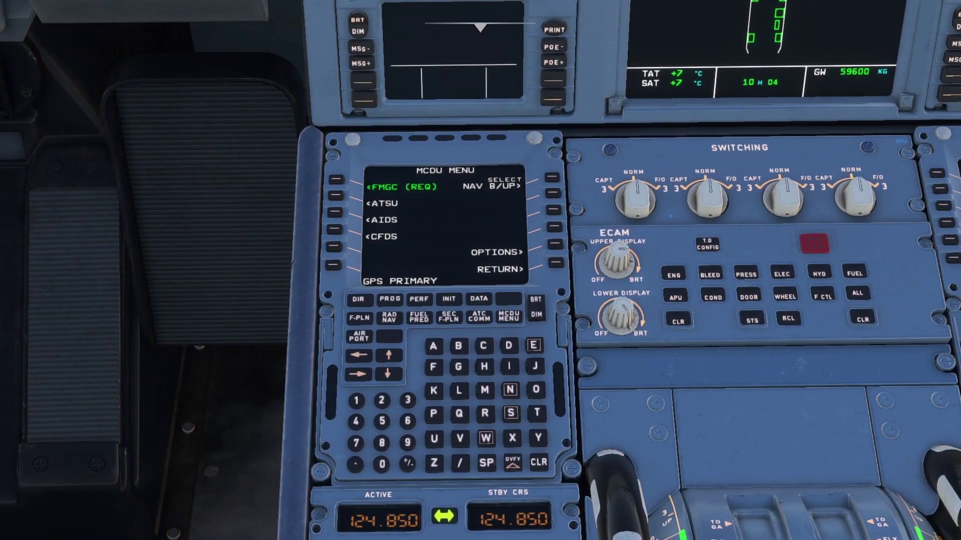
pyautogui.hotkey('alt', 'Tab')
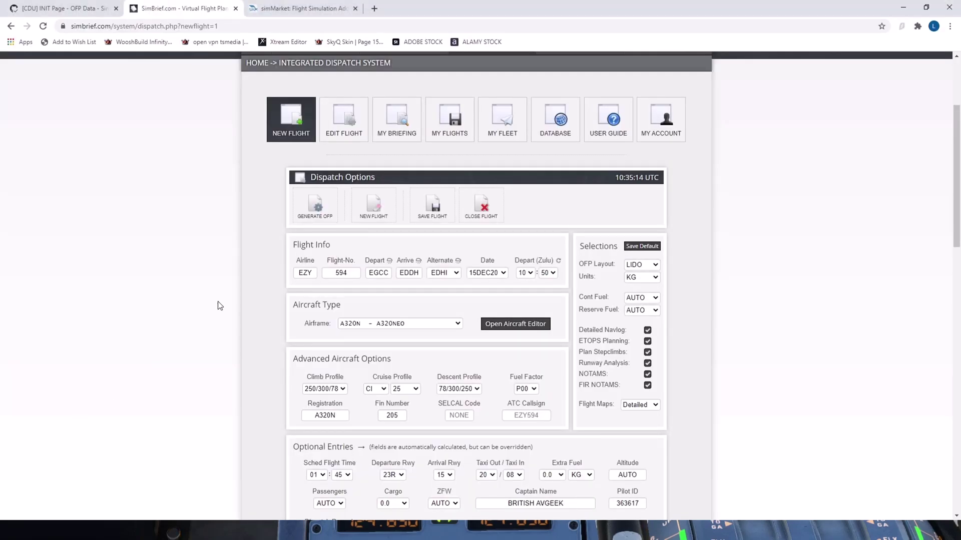
# Enter EZY594 as the ATC callsign on the EGCC–EDDH dispatch form and scroll down to the Route section.
pyautogui.scroll(2, 205, 325)
pyautogui.scroll(-1, 281, 230)
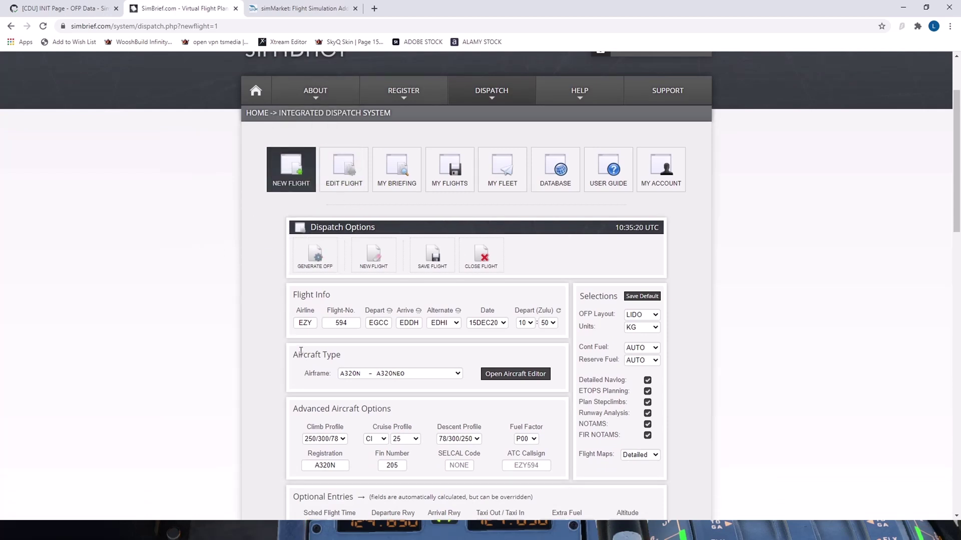
pyautogui.press('Tab')
pyautogui.press('Tab')
pyautogui.press('Tab')
pyautogui.click(306, 323)
pyautogui.doubleClick(340, 323)
pyautogui.press('Tab')
pyautogui.press('Tab')
pyautogui.scroll(-2, 242, 376)
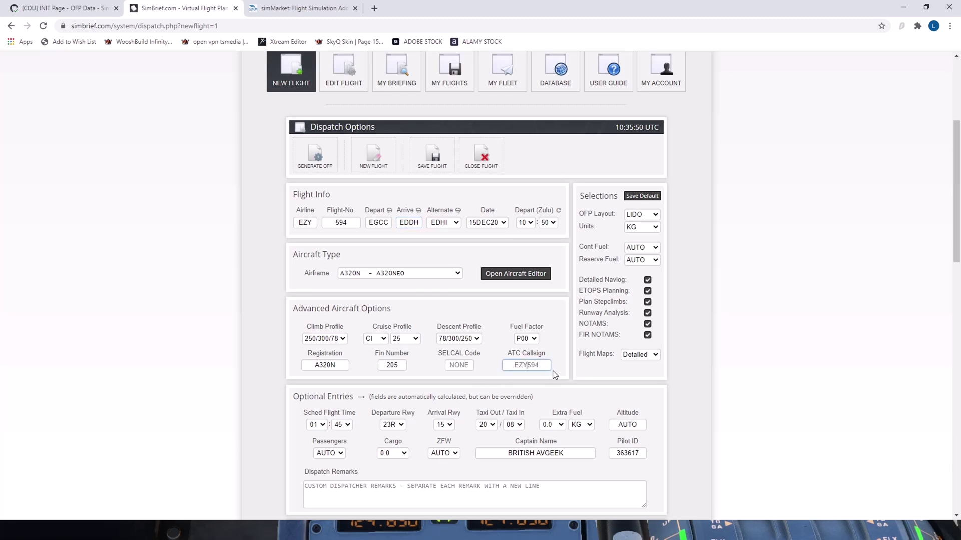
pyautogui.write('EZY594')
pyautogui.click(553, 372)
pyautogui.scroll(-1, 568, 369)
pyautogui.scroll(-2, 566, 368)
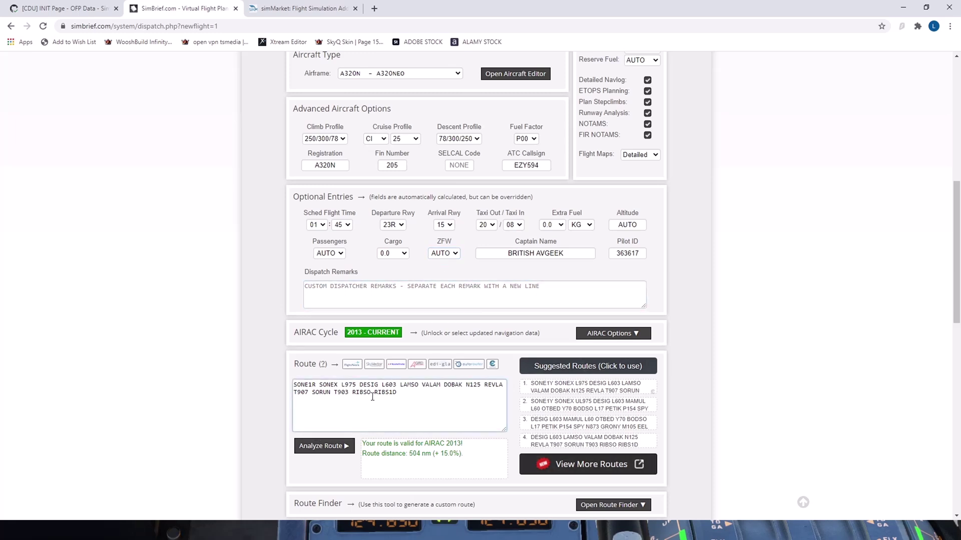
# Review the route by highlighting the SONE1R departure and RIBSO RIBS1D arrival, leaving it unchanged.
pyautogui.moveTo(440, 395); pyautogui.dragTo(236, 375)
pyautogui.scroll(-2, 257, 376)
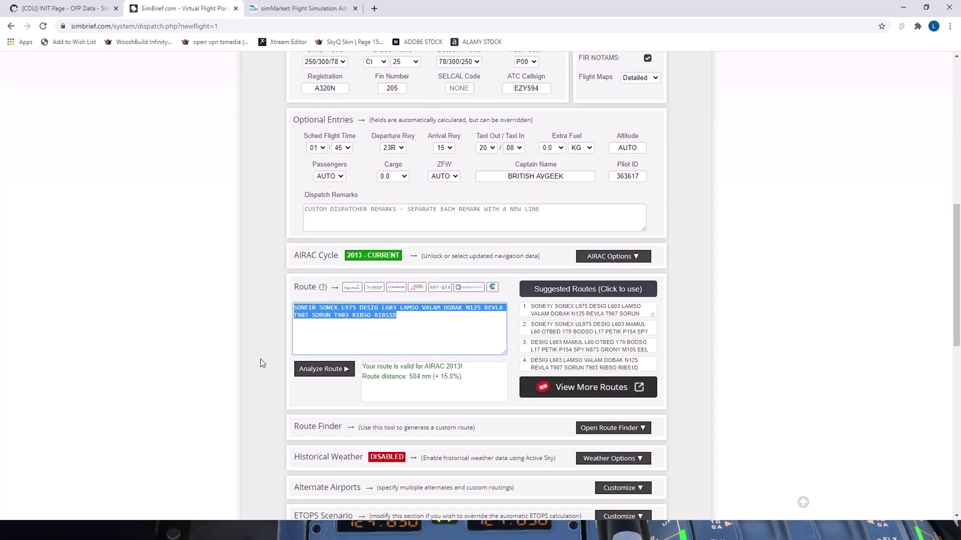
pyautogui.click(316, 284)
pyautogui.moveTo(316, 284); pyautogui.dragTo(293, 284)
pyautogui.click(400, 292)
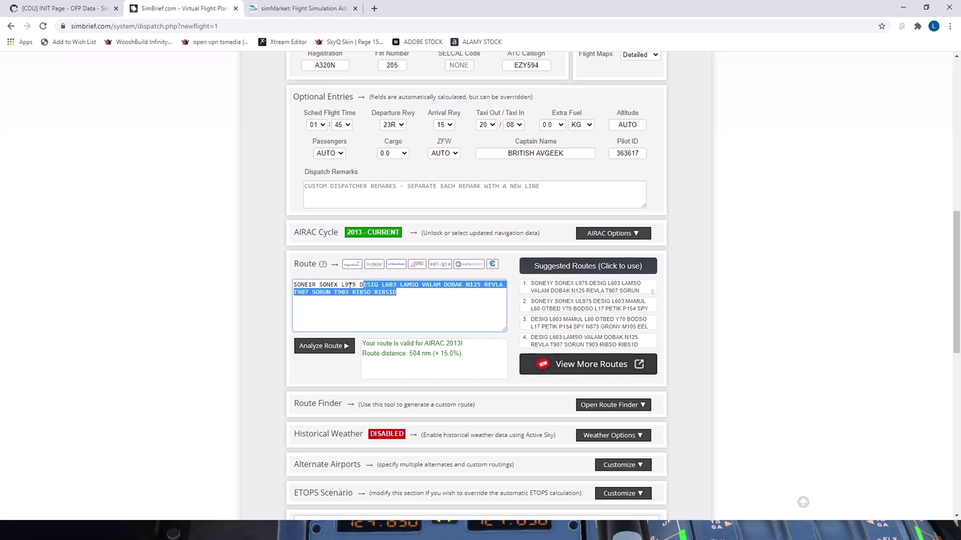
pyautogui.click(404, 295)
pyautogui.moveTo(404, 295); pyautogui.dragTo(342, 293)
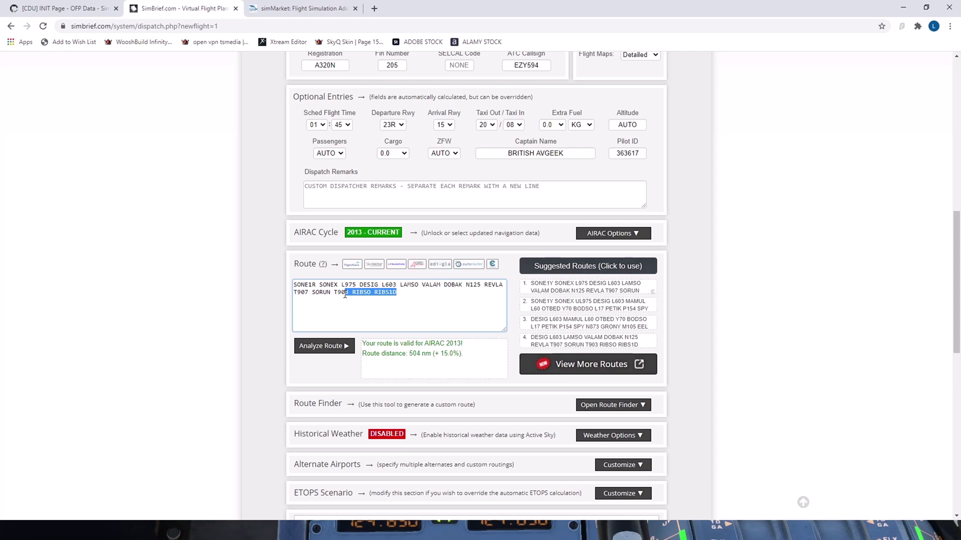
pyautogui.click(415, 294)
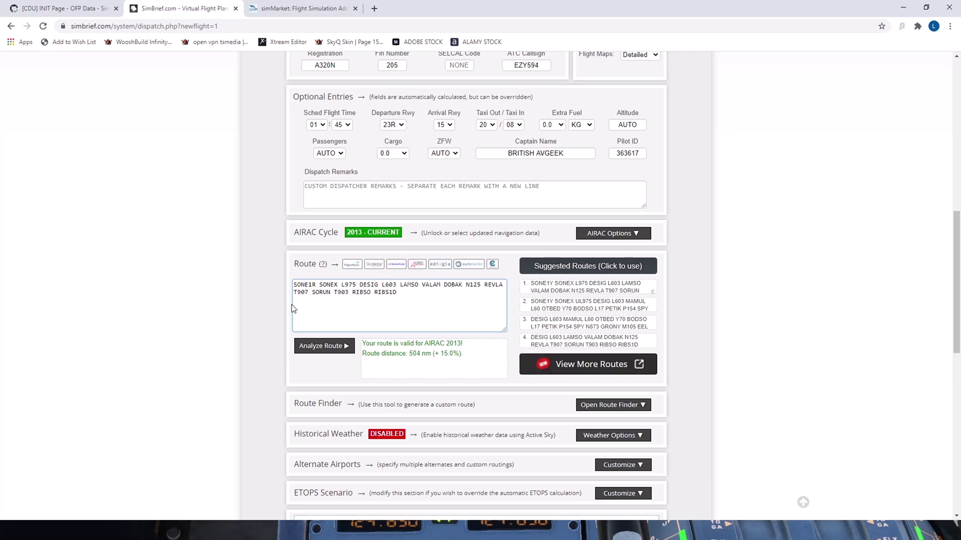
# Scroll back up the SimBrief form and return to the simulator cockpit.
pyautogui.scroll(1, 293, 308)
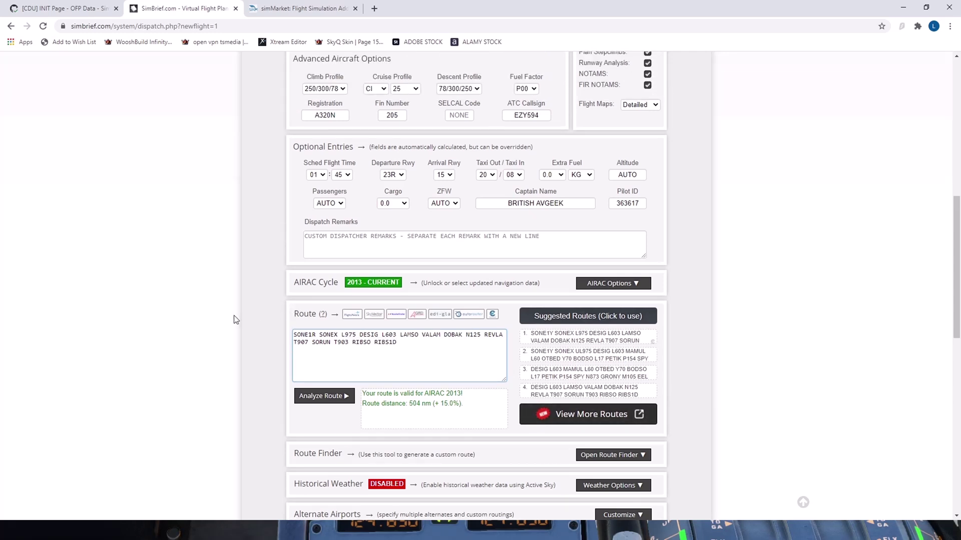
pyautogui.scroll(6, 234, 316)
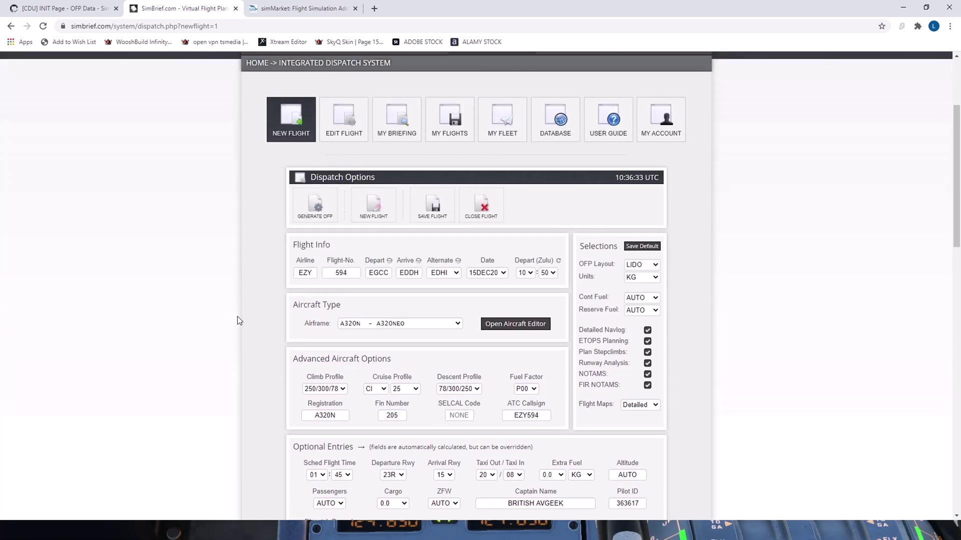
pyautogui.scroll(3, 240, 319)
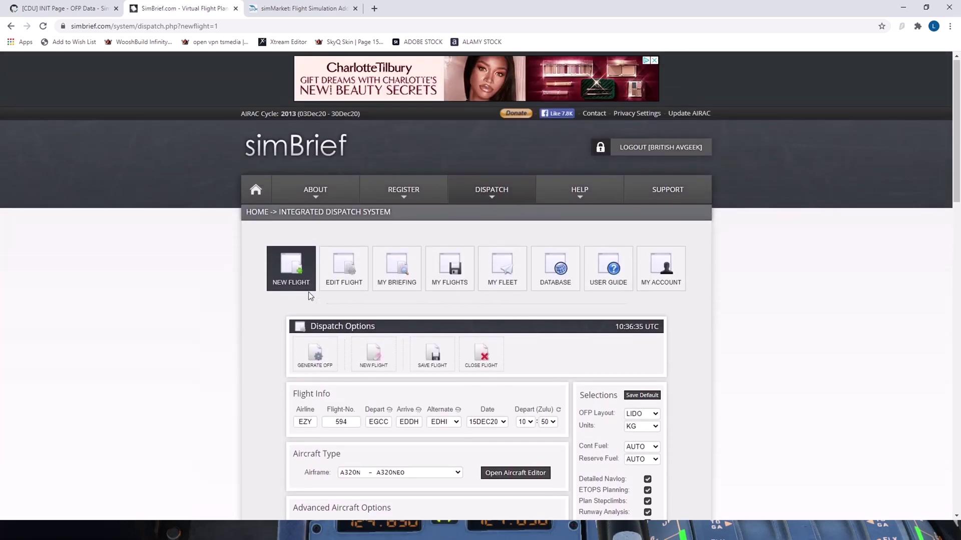
pyautogui.scroll(-2, 191, 385)
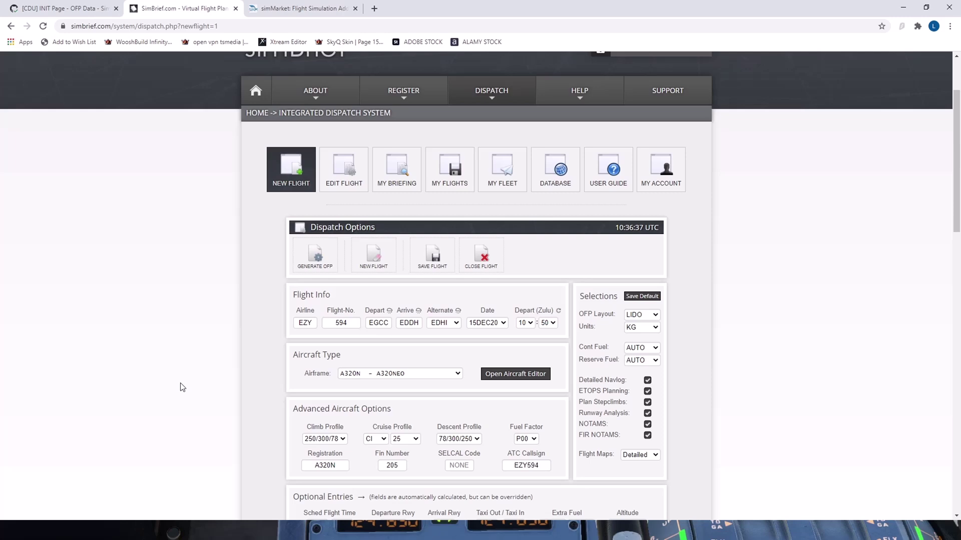
pyautogui.scroll(-1, 183, 395)
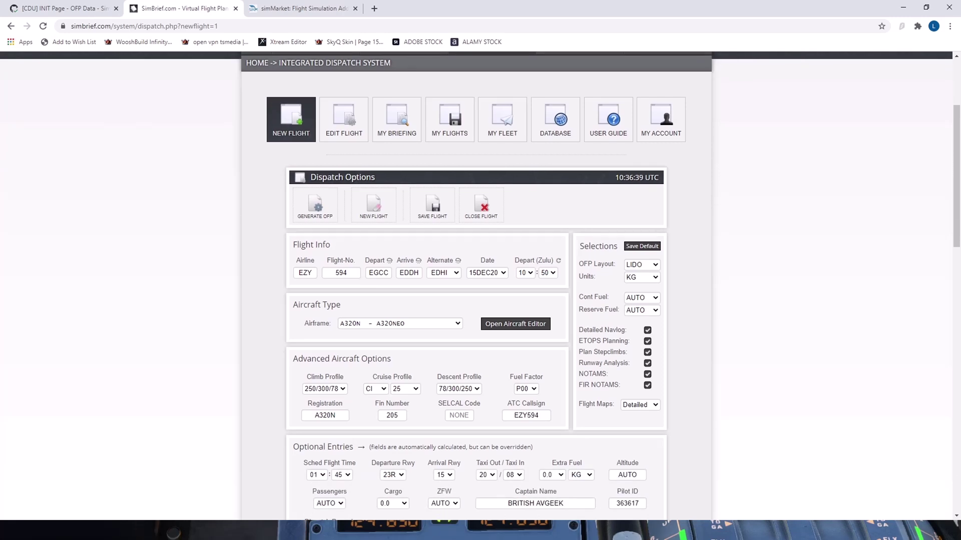
pyautogui.hotkey('alt', 'Tab')
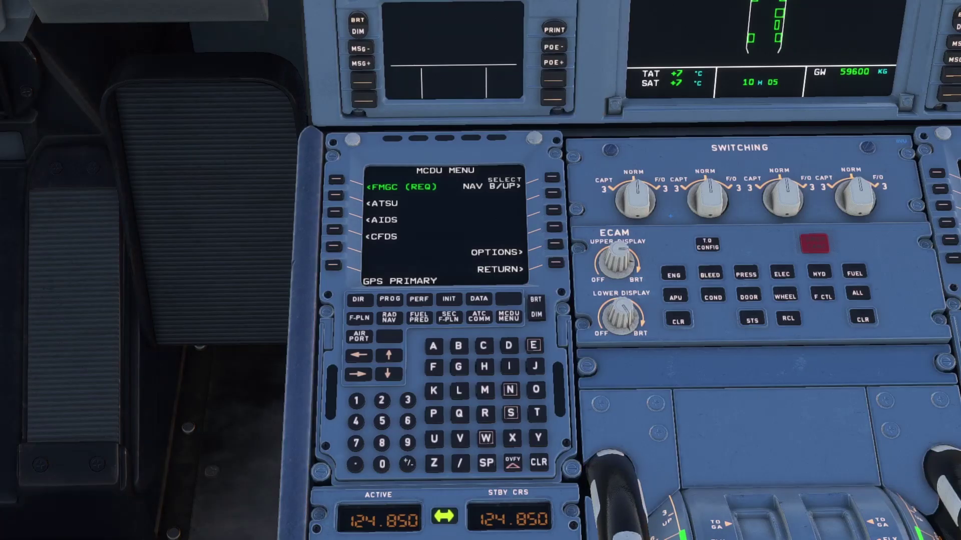
# Clear the GPS PRIMARY message and open the A32NX SimBrief profile settings on the MCDU.
pyautogui.click(542, 465)
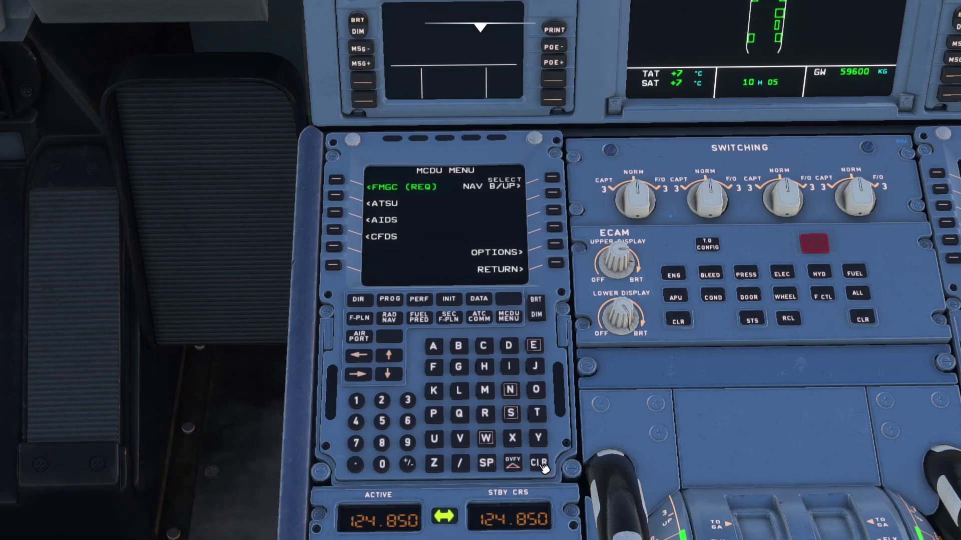
pyautogui.click(555, 244)
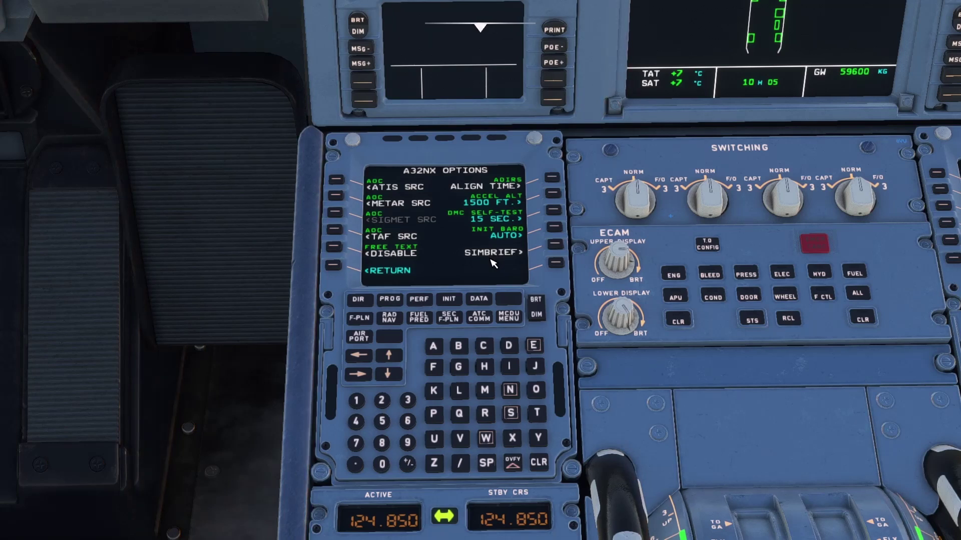
pyautogui.click(556, 245)
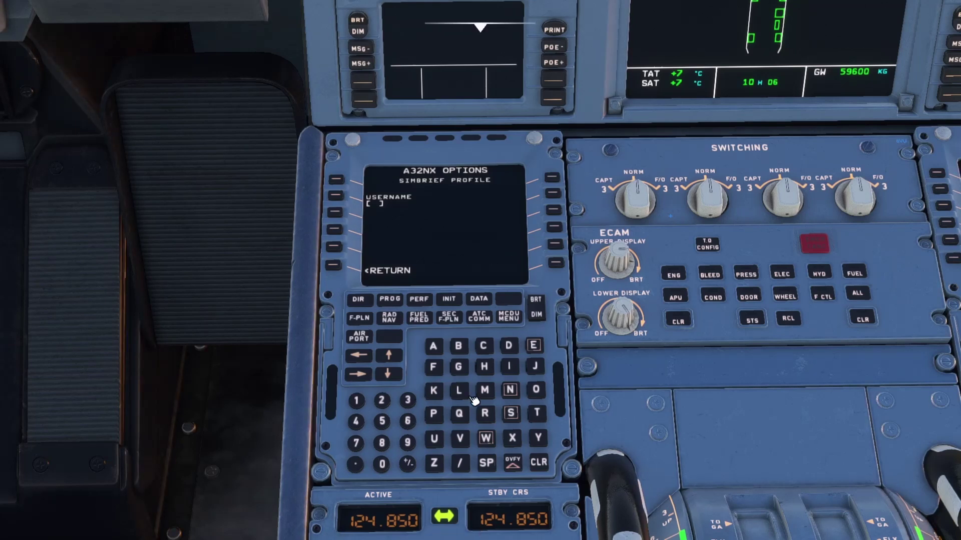
# Spell the SimBrief username on the MCDU keypad and store it in the USERNAME field.
pyautogui.click(458, 346)
pyautogui.click(485, 413)
pyautogui.click(509, 366)
pyautogui.click(537, 413)
pyautogui.click(509, 367)
pyautogui.click(511, 413)
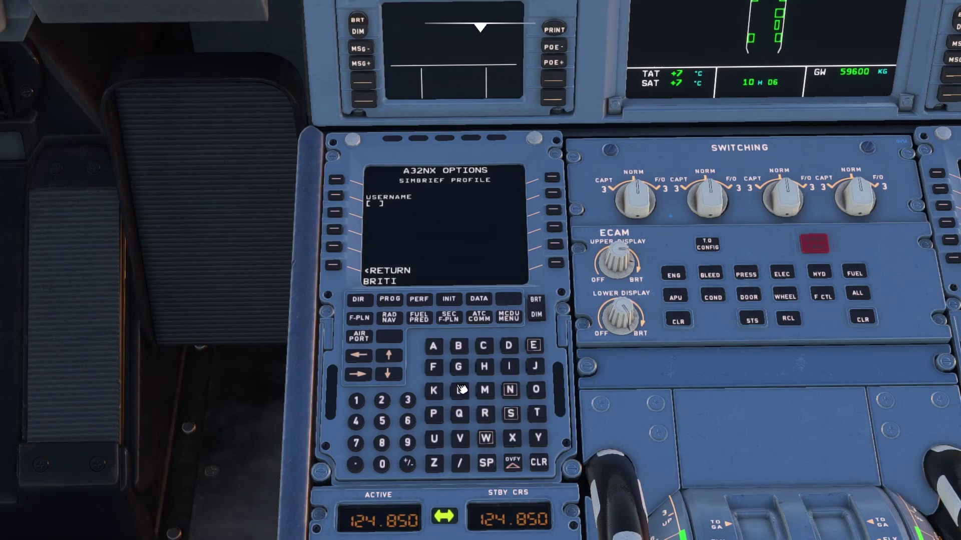
pyautogui.click(485, 369)
pyautogui.click(433, 345)
pyautogui.click(458, 441)
pyautogui.click(458, 367)
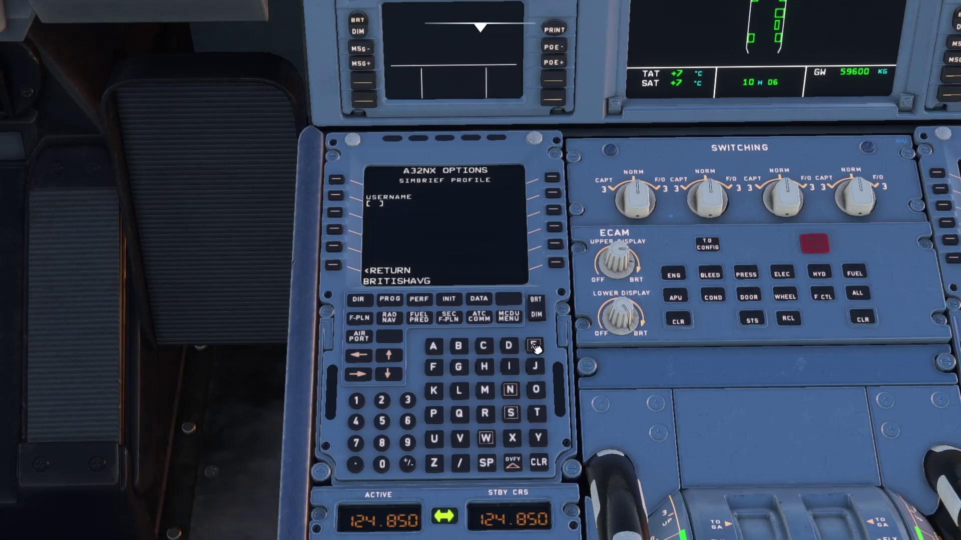
pyautogui.click(534, 346)
pyautogui.click(534, 345)
pyautogui.click(433, 391)
pyautogui.click(343, 197)
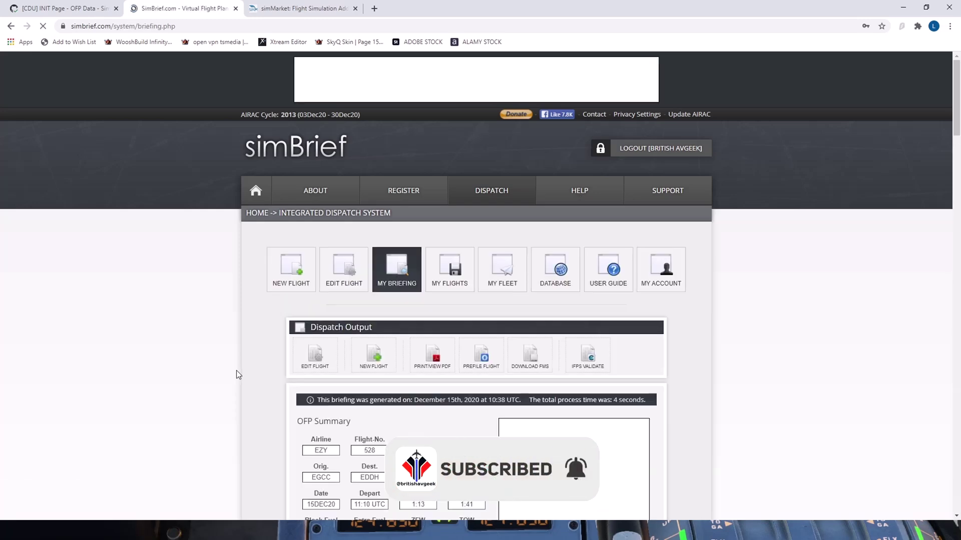
# Scroll the finished EGCC–EDDH briefing past the OFP Summary down to the route map.
pyautogui.scroll(-6, 237, 370)
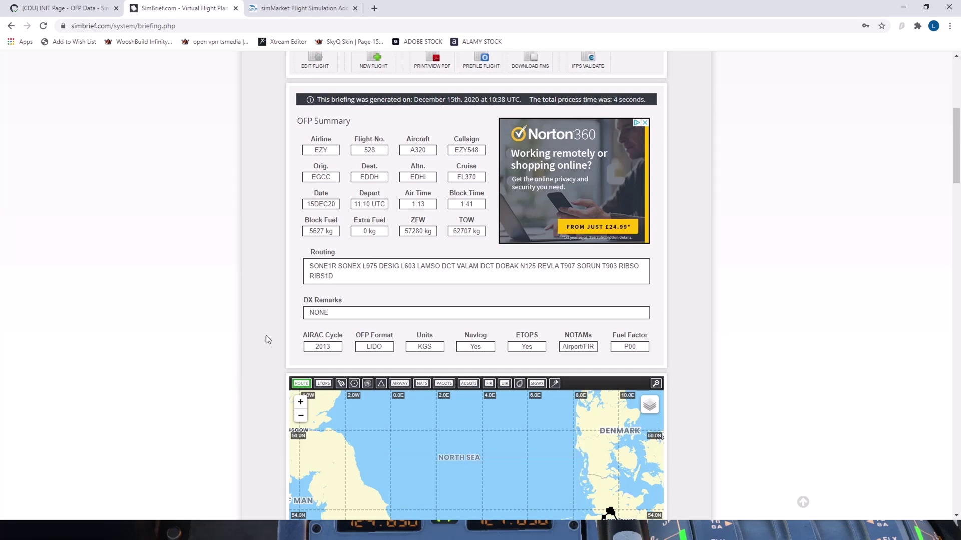
pyautogui.scroll(-4, 226, 336)
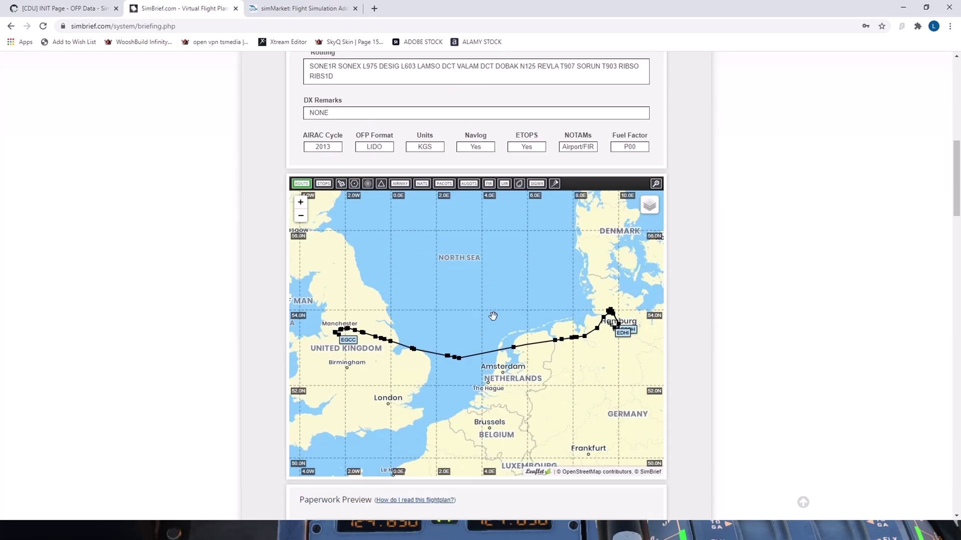
pyautogui.scroll(-4, 248, 346)
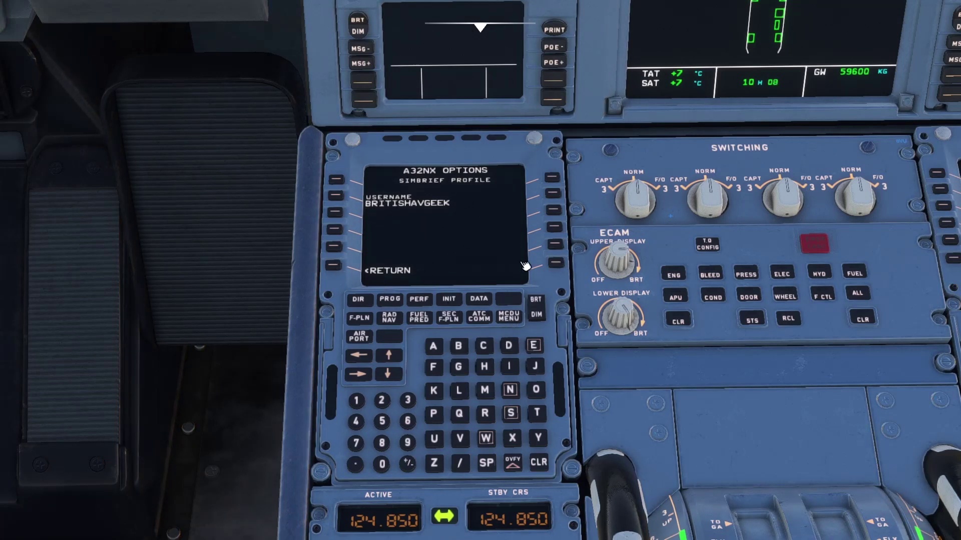
# Go from the options page through MCDU MENU, ATSU and AOC MENU to AOC INIT/REVIEW.
pyautogui.click(334, 265)
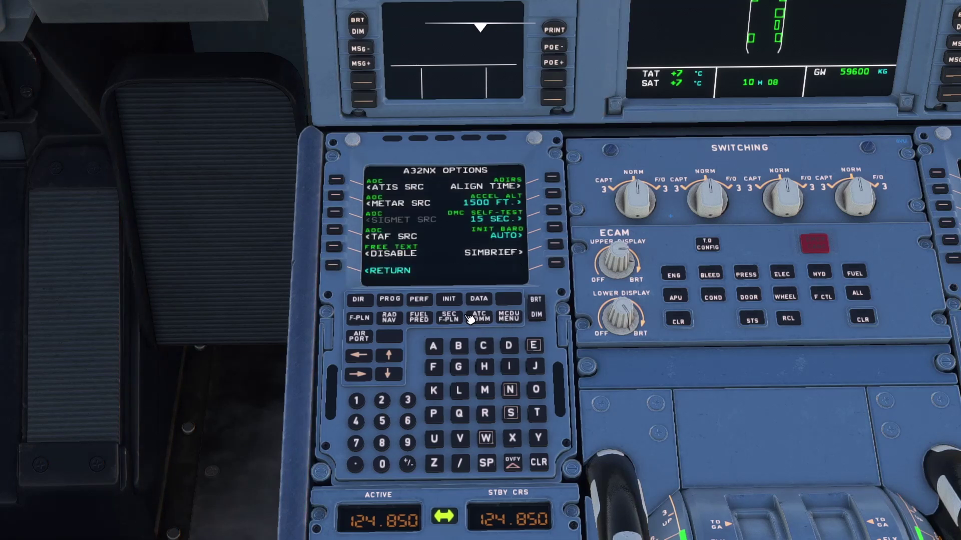
pyautogui.click(515, 317)
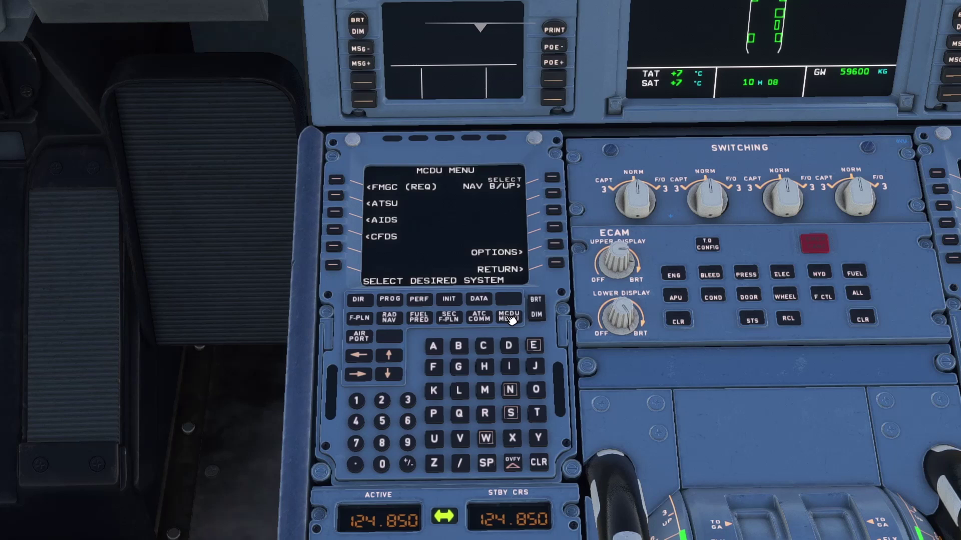
pyautogui.click(336, 199)
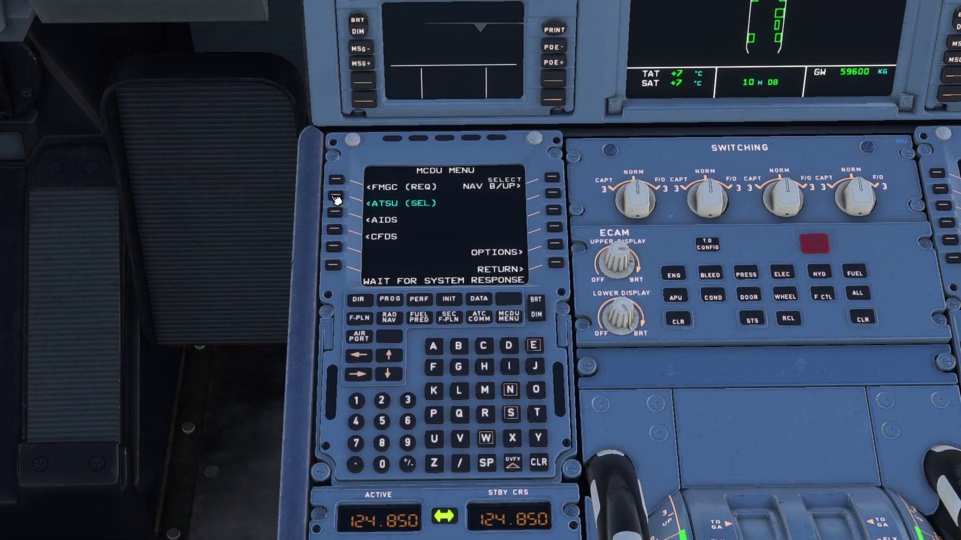
pyautogui.click(552, 194)
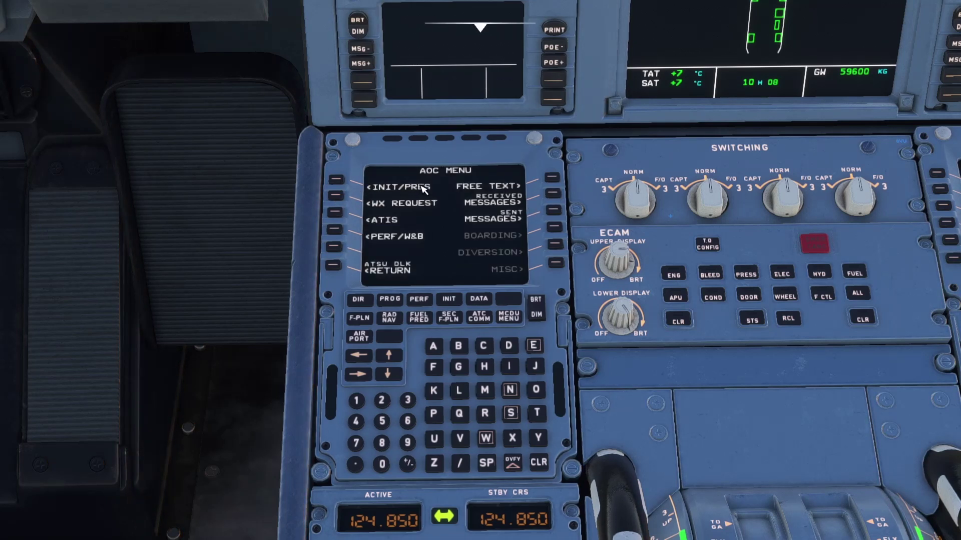
pyautogui.click(343, 188)
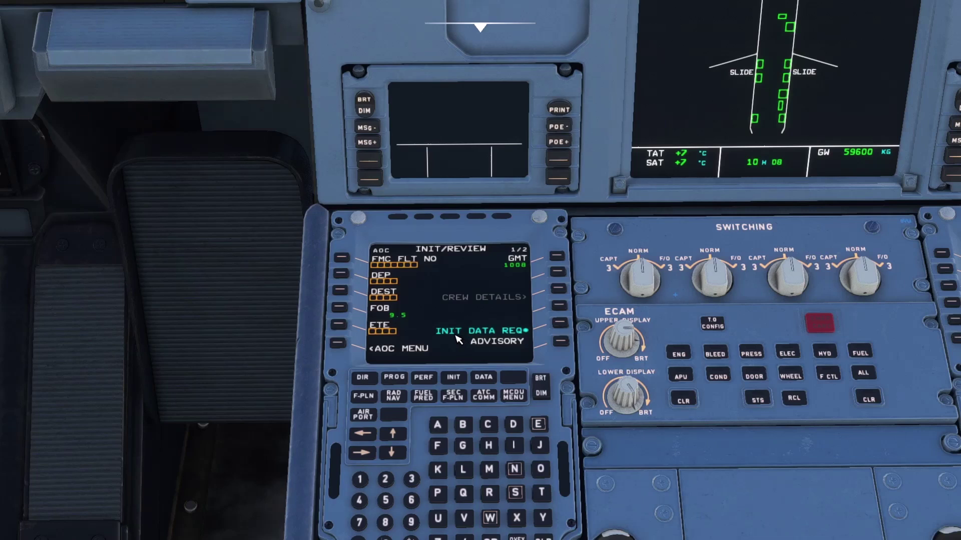
# Request INIT data (EZY528, EGCC–EDDH, ETE 0113), check page 2/2, then return to AOC MENU.
pyautogui.click(566, 326)
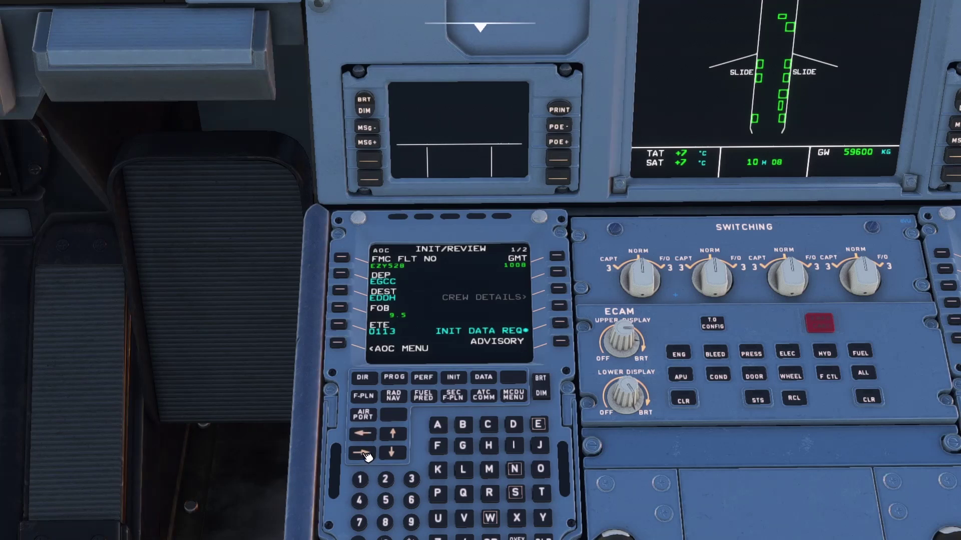
pyautogui.click(364, 453)
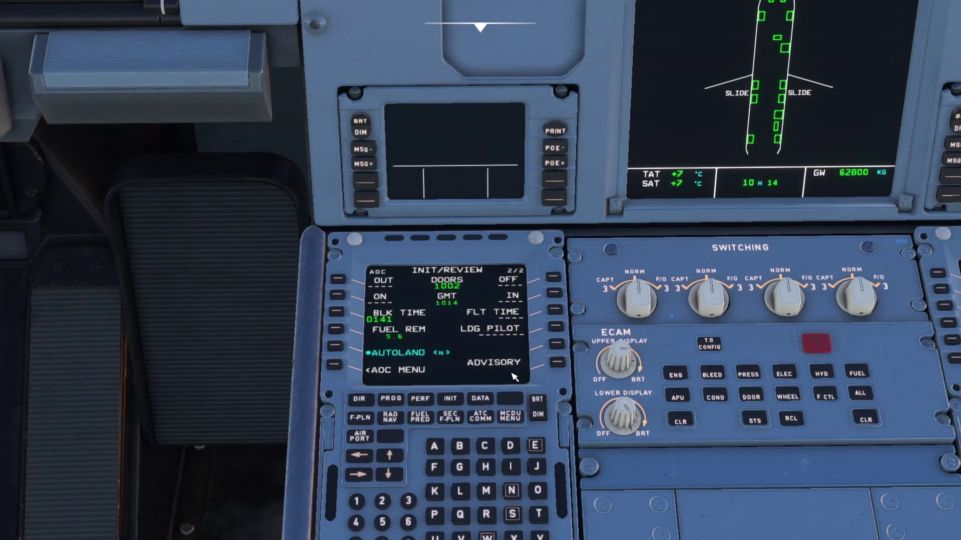
pyautogui.click(335, 366)
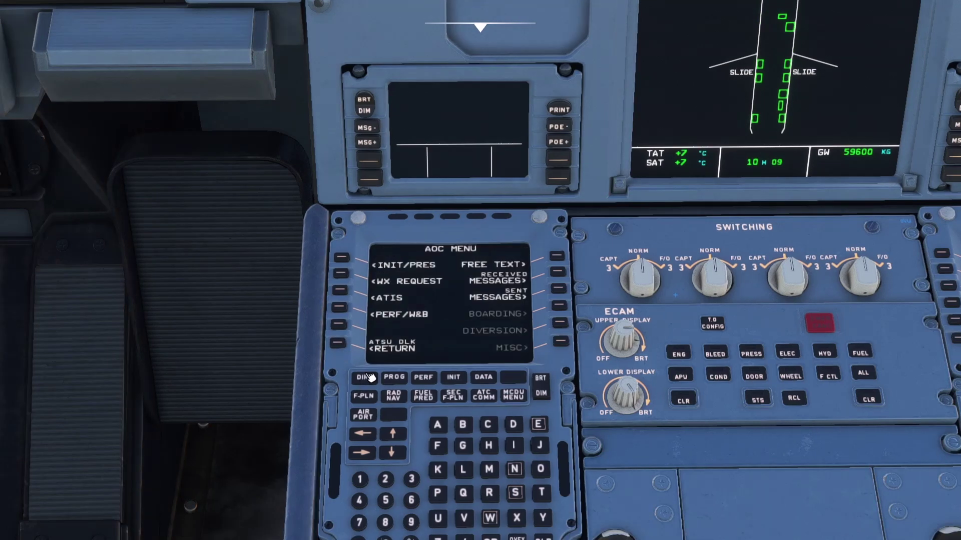
# Apply the 5627 block fuel refuel load from PERF/W&B and check 5560 kg FOB.
pyautogui.click(342, 311)
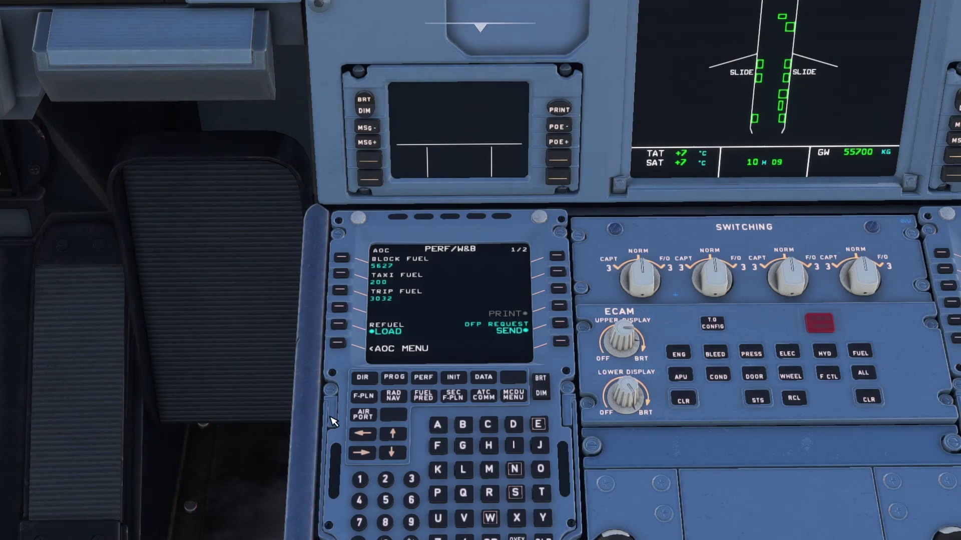
pyautogui.hotkey('alt', '2')
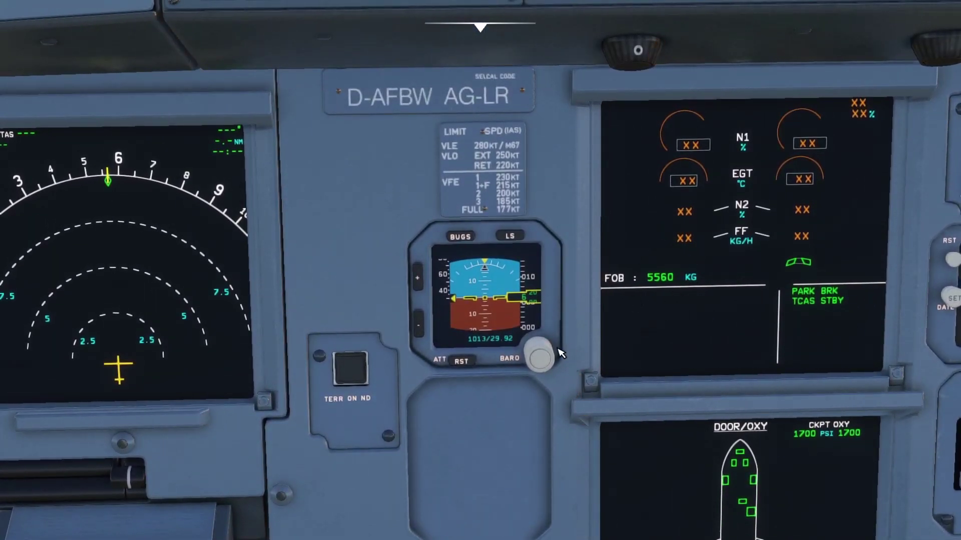
# Review the fuel tank and payload weights in the Weight & Balance panel, then close it.
pyautogui.moveTo(481, 23)
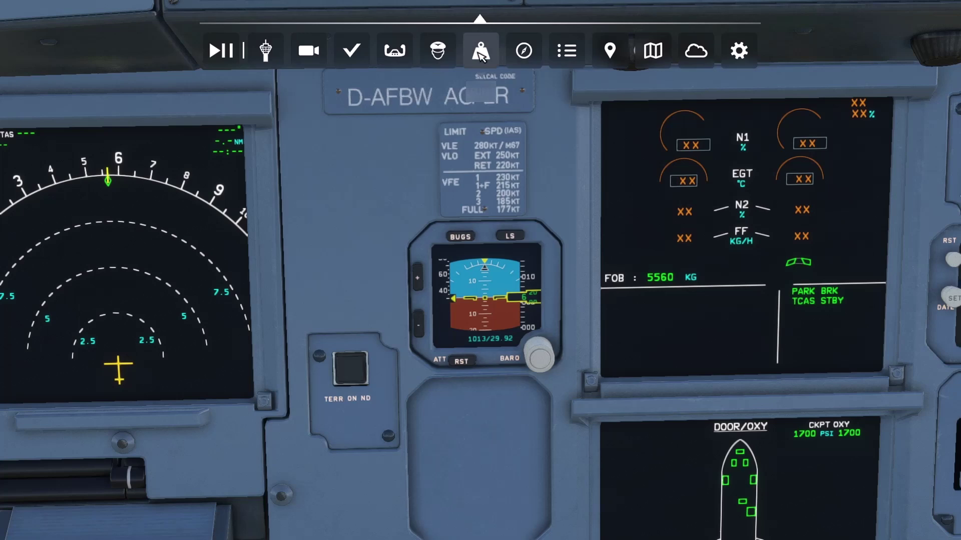
pyautogui.click(480, 51)
pyautogui.scroll(-2, 632, 265)
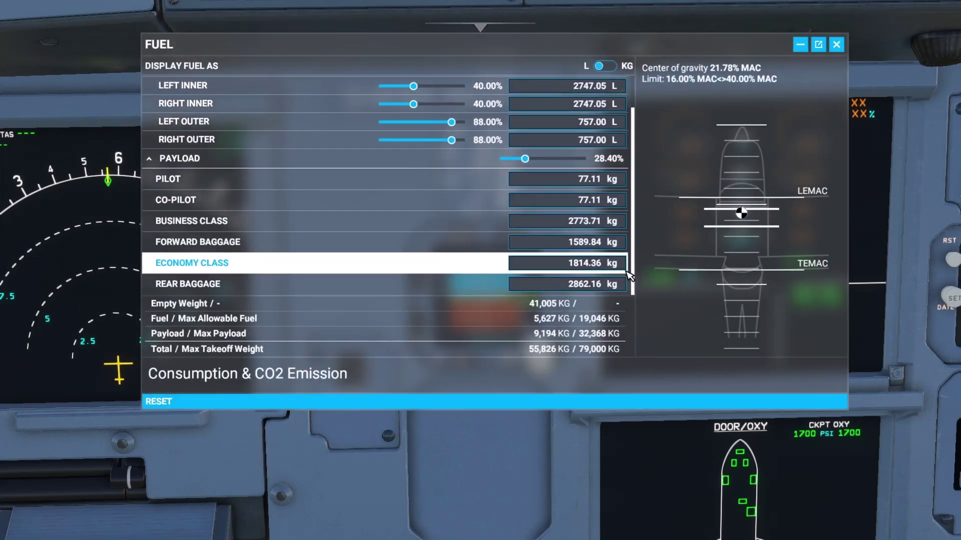
pyautogui.scroll(2, 420, 240)
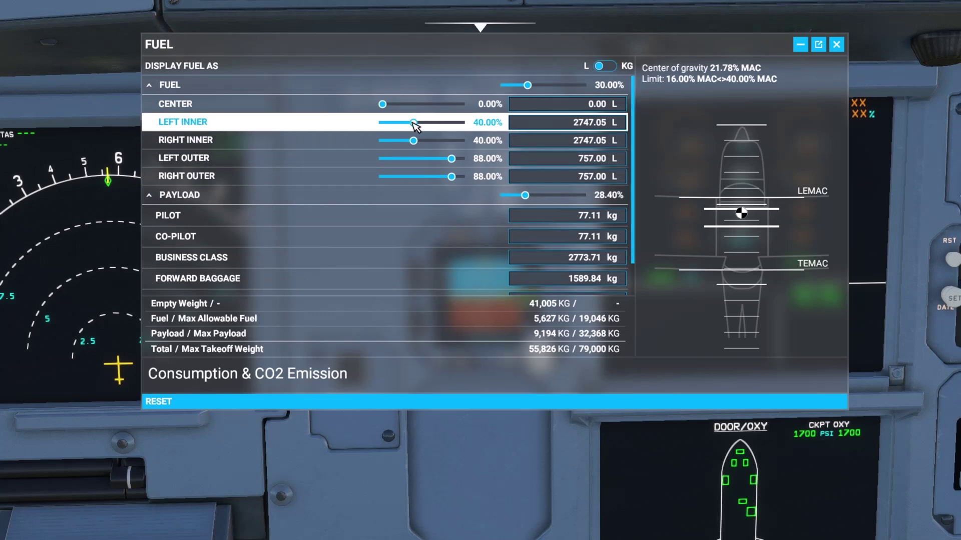
pyautogui.scroll(-2, 641, 251)
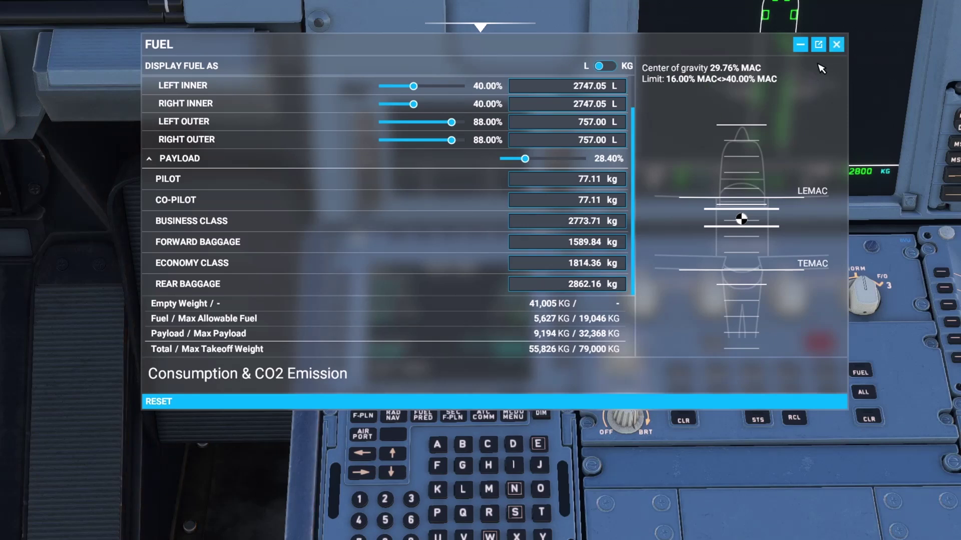
pyautogui.click(835, 45)
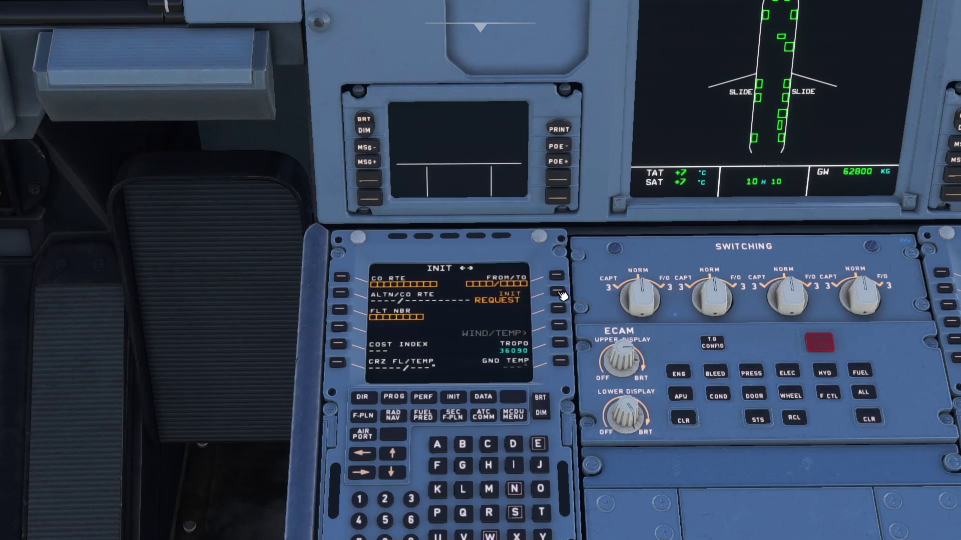
# Uplink INIT data via INIT REQUEST: EGCC/EDDH, alternate EDHI, EZY528, CI 25, FL370.
pyautogui.click(559, 291)
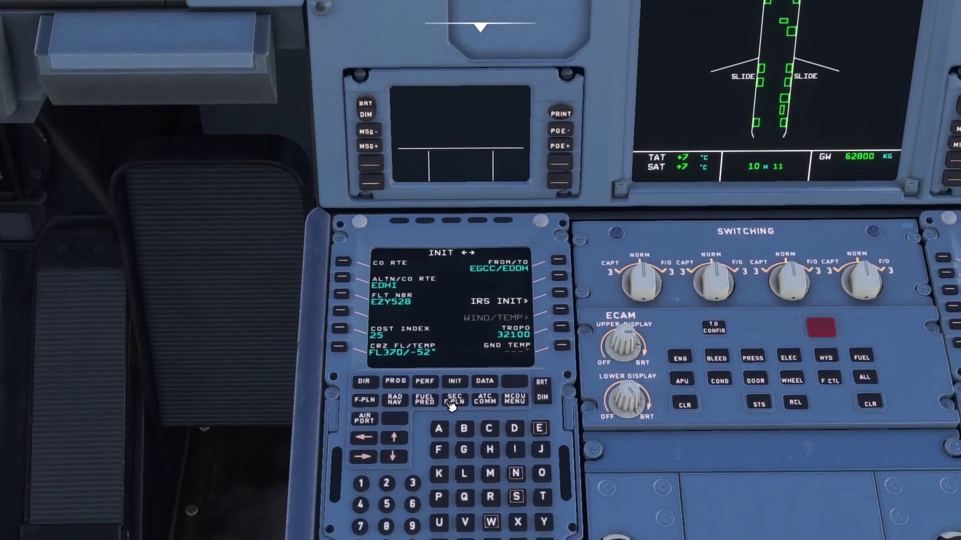
# Set EGCC departure runway 23R with the SONE1R SID, then preview the temporary route (USR, D296G, D304H) on the ND.
pyautogui.click(371, 393)
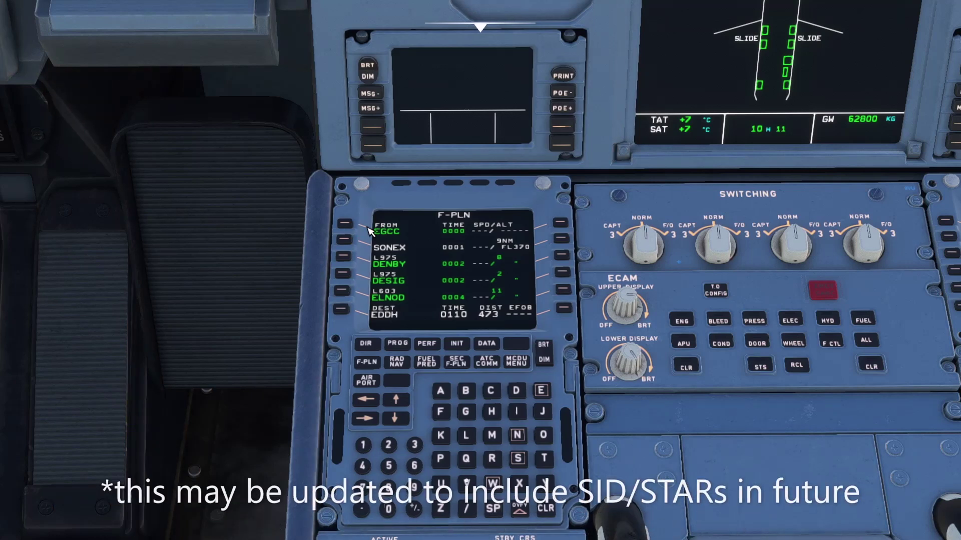
pyautogui.click(344, 225)
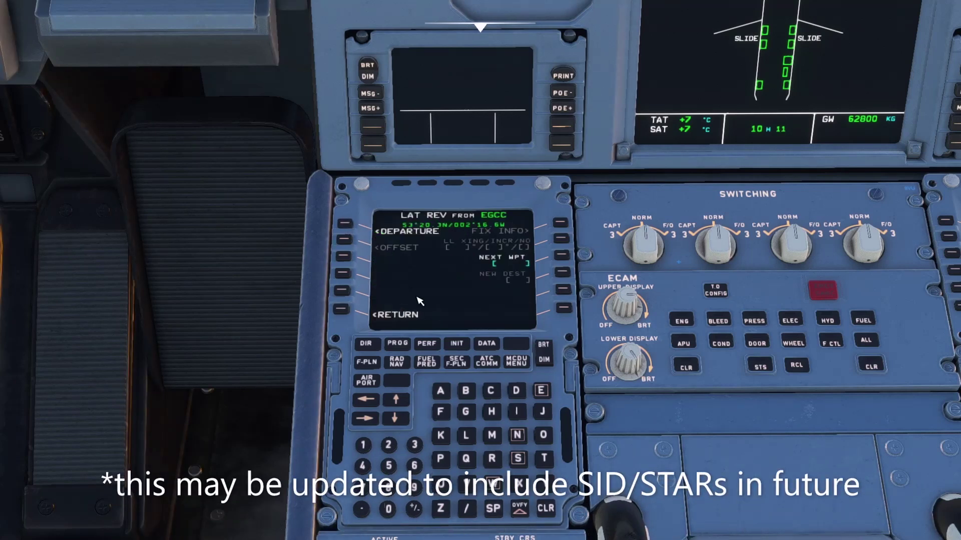
pyautogui.click(345, 225)
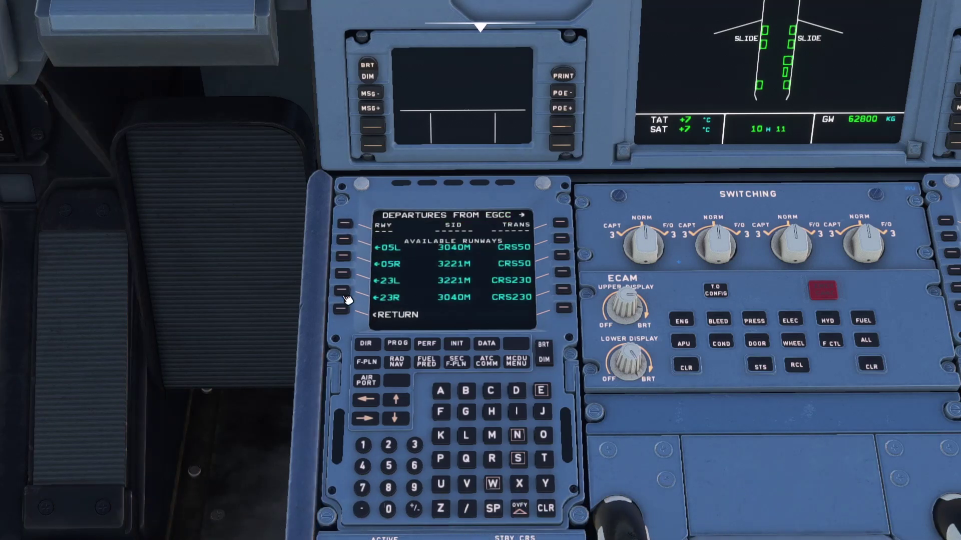
pyautogui.click(375, 302)
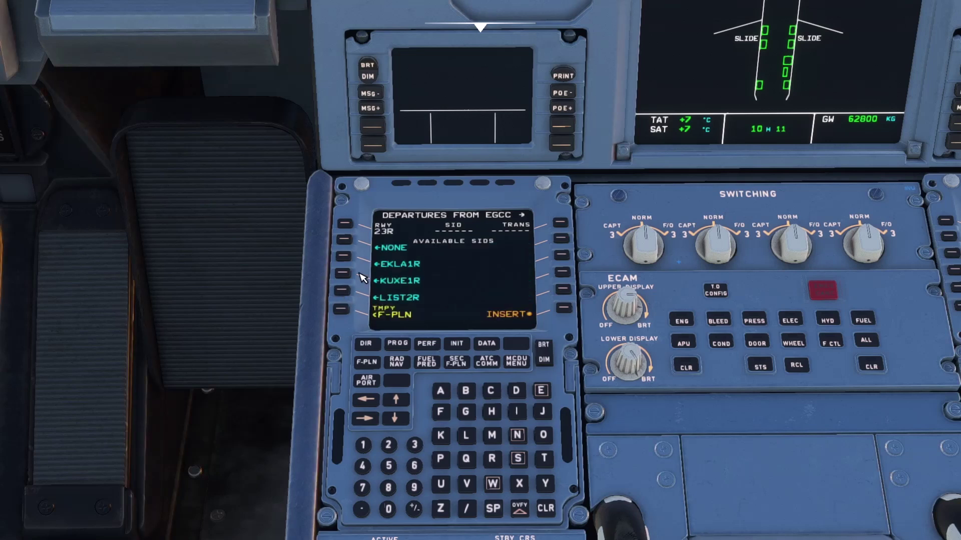
pyautogui.click(405, 397)
pyautogui.click(404, 397)
pyautogui.click(404, 397)
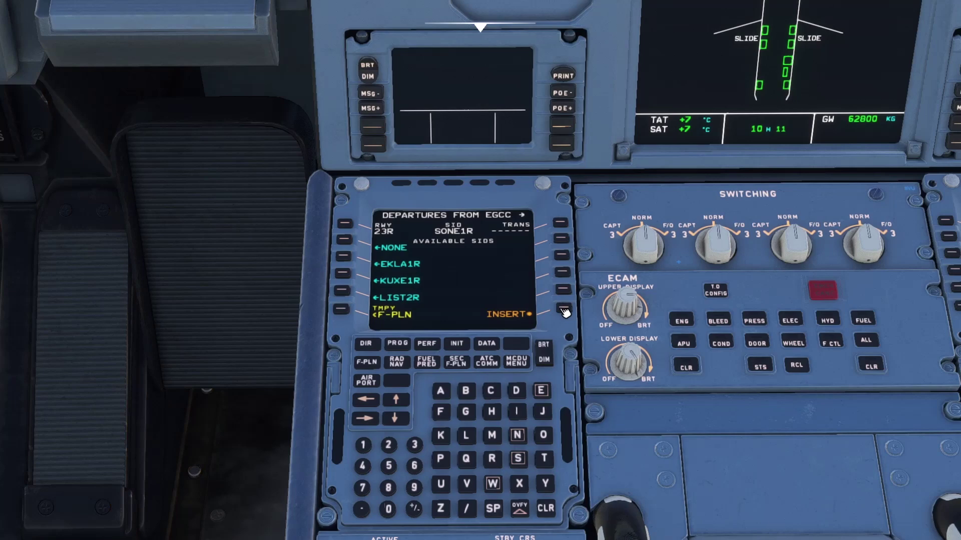
pyautogui.click(343, 312)
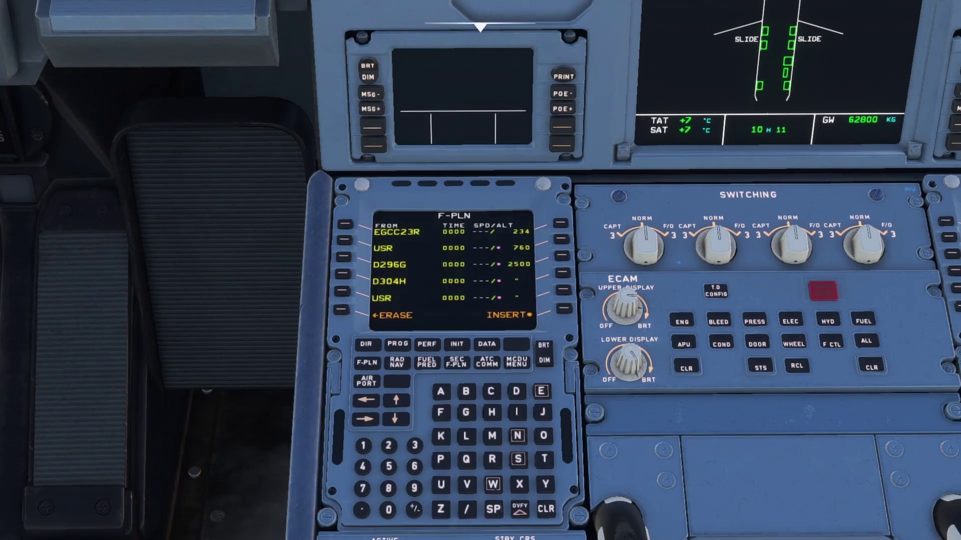
pyautogui.hotkey('alt', '2')
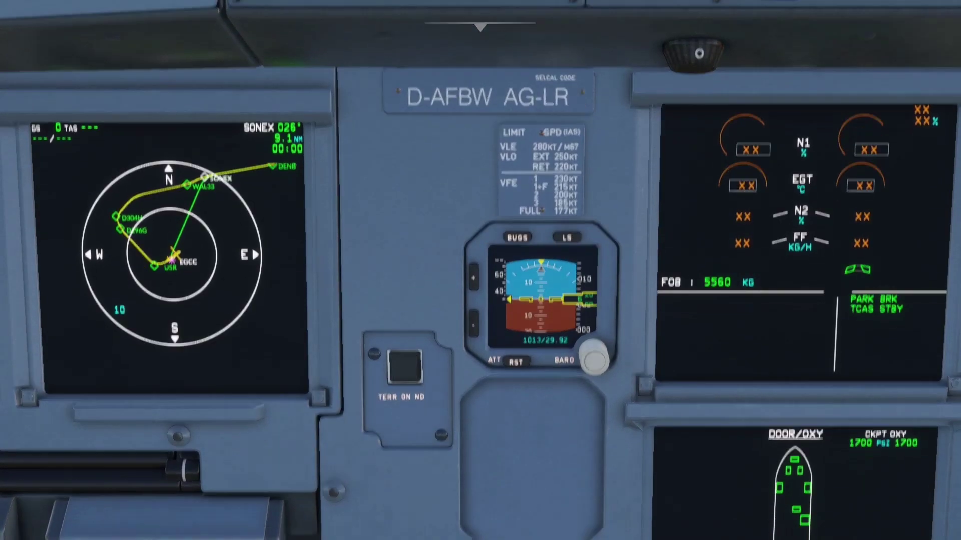
pyautogui.hotkey('alt', '1')
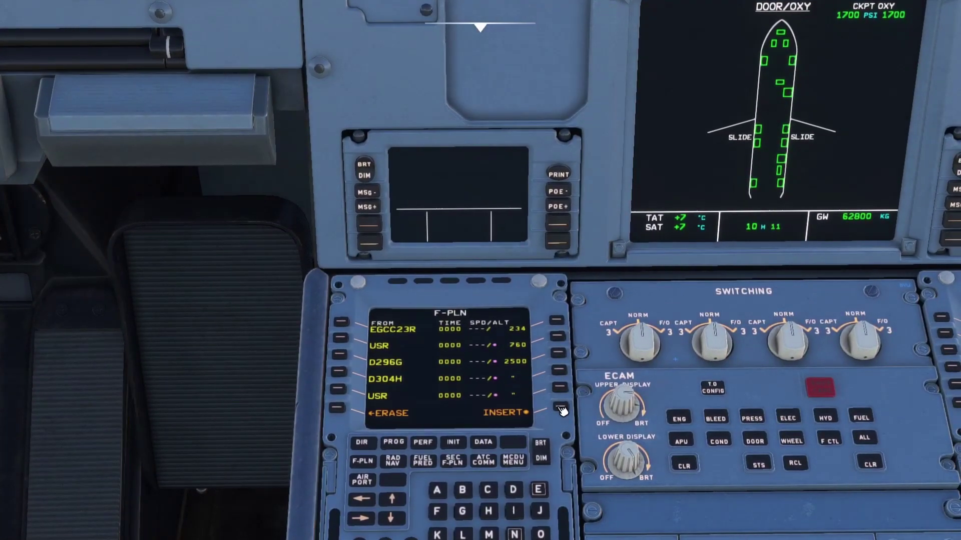
# Insert the temporary departure into the flight plan and page through the first route waypoints.
pyautogui.click(561, 409)
pyautogui.click(398, 498)
pyautogui.click(399, 498)
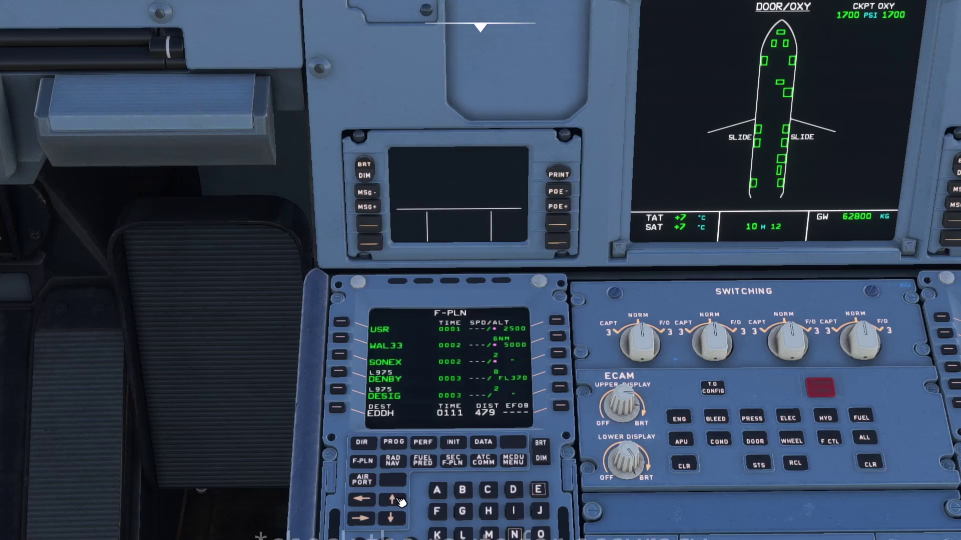
pyautogui.click(398, 497)
pyautogui.click(399, 498)
pyautogui.click(399, 498)
# Page on to the end of the flight plan at EDDH, then bring up the fuel prediction page.
pyautogui.click(399, 498)
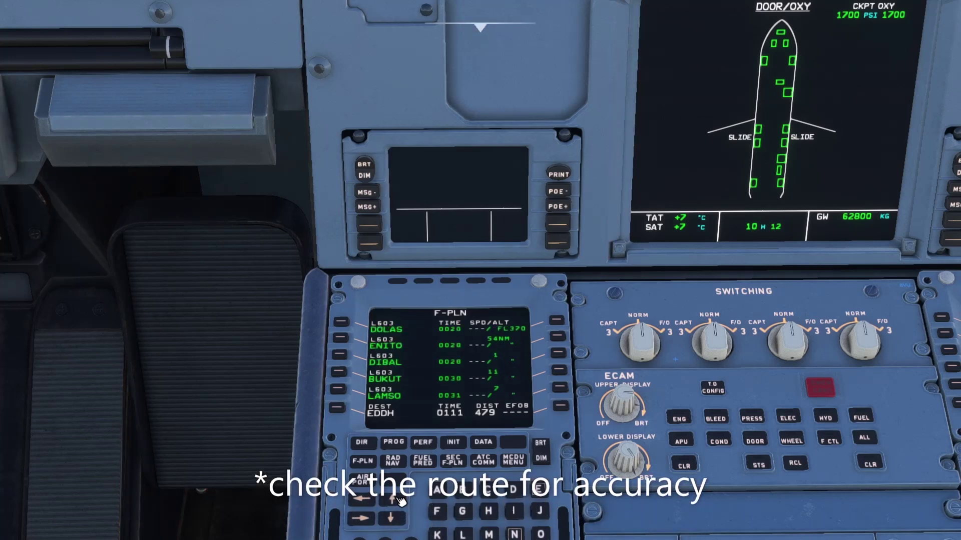
pyautogui.click(398, 498)
pyautogui.click(399, 498)
pyautogui.click(399, 497)
pyautogui.click(398, 498)
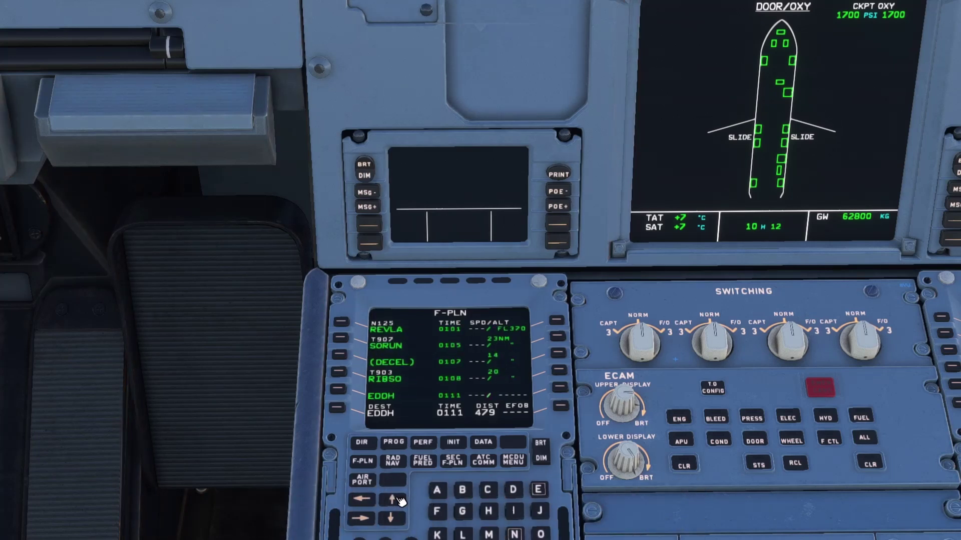
pyautogui.click(399, 498)
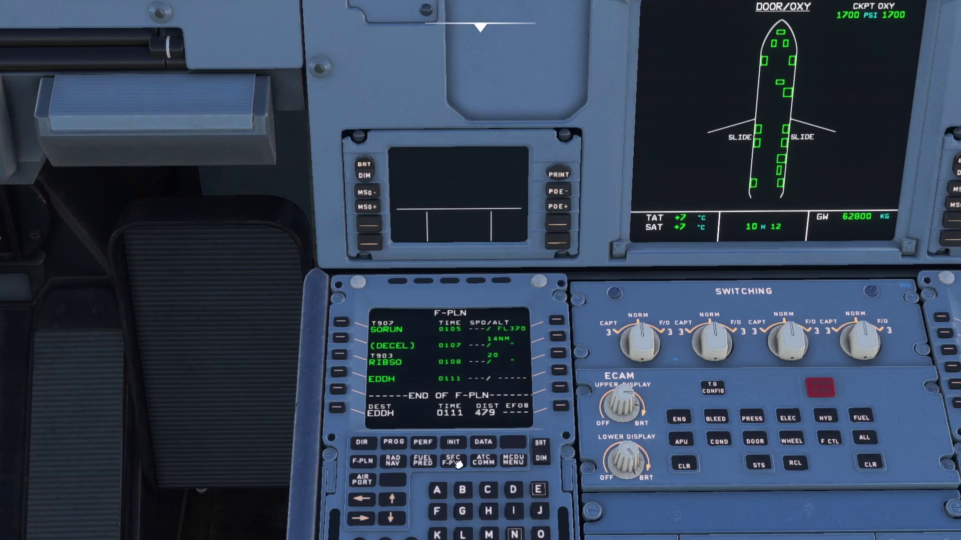
pyautogui.click(430, 463)
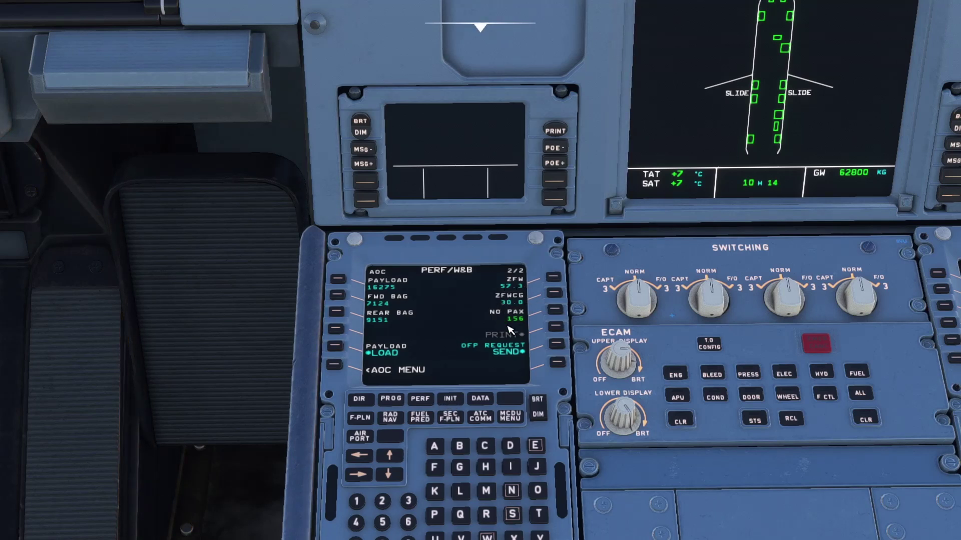
# Enter ZFW/ZFWCG 57.3/30 on the INIT B fuel and weight page.
pyautogui.click(445, 402)
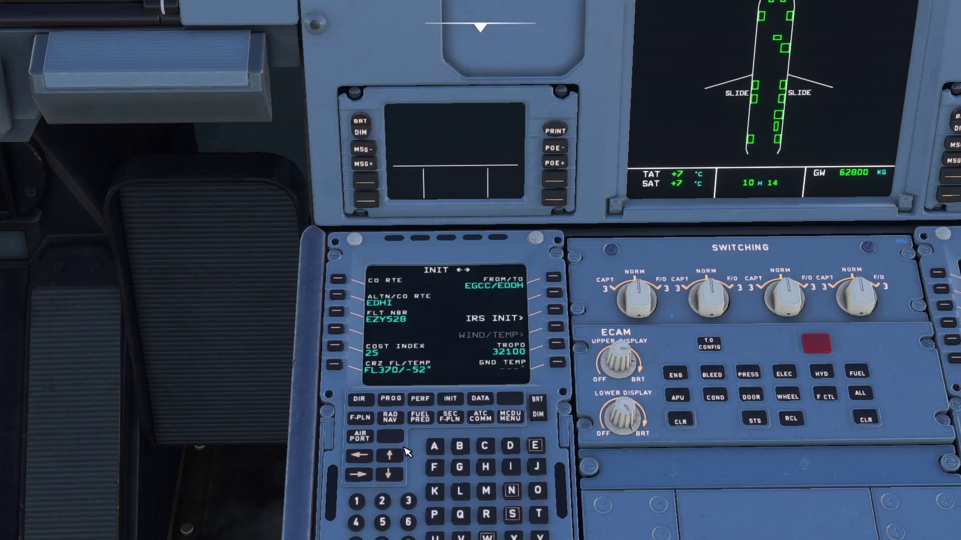
pyautogui.click(363, 462)
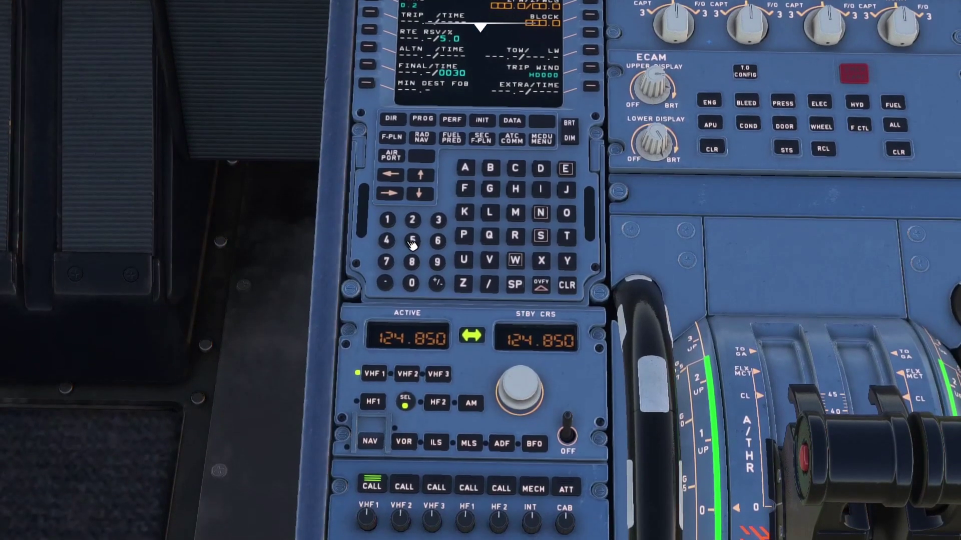
pyautogui.click(413, 241)
pyautogui.click(386, 261)
pyautogui.click(385, 283)
pyautogui.click(438, 220)
pyautogui.click(489, 286)
pyautogui.click(438, 220)
pyautogui.click(411, 283)
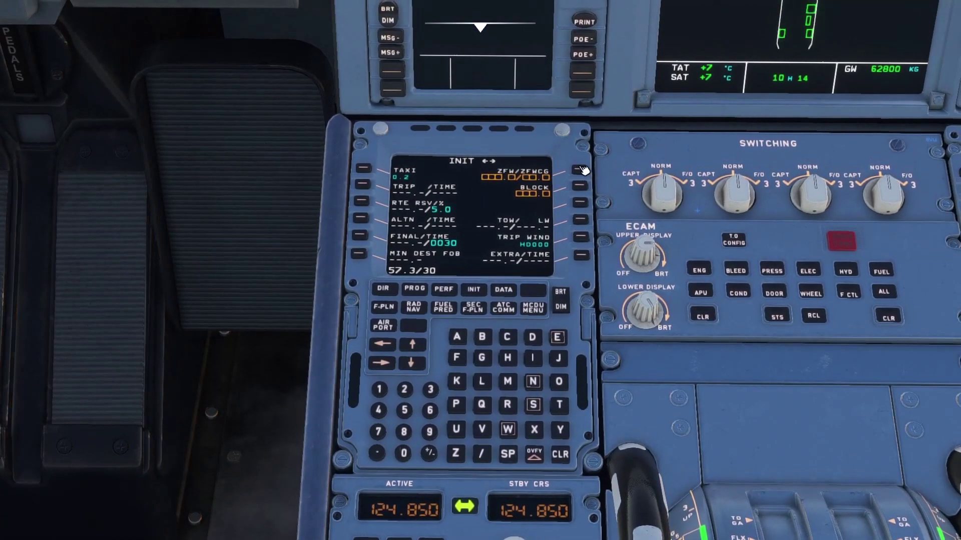
pyautogui.click(580, 171)
# Use fuel planning to set block fuel to 5.5, giving a 62.7 TOW.
pyautogui.click(576, 209)
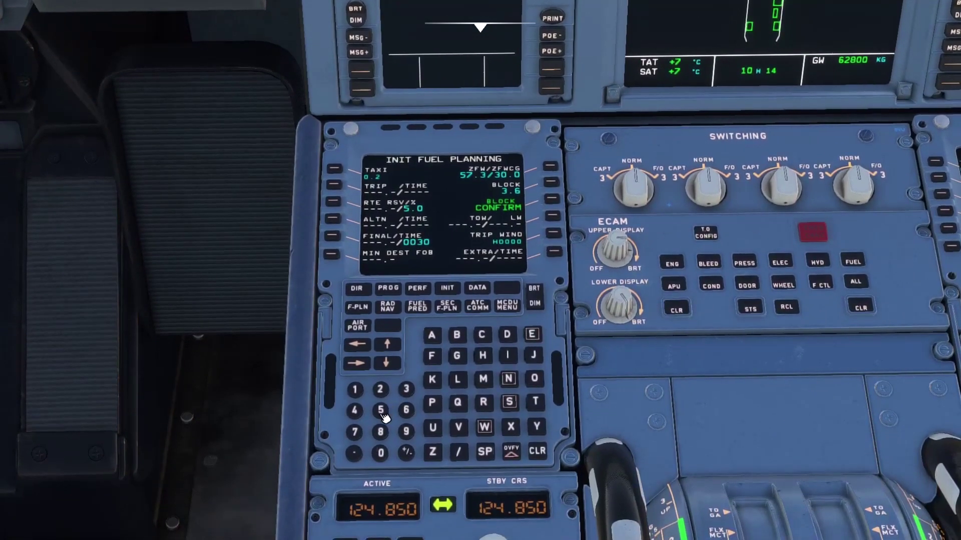
pyautogui.click(380, 434)
pyautogui.click(353, 477)
pyautogui.click(381, 411)
pyautogui.click(553, 184)
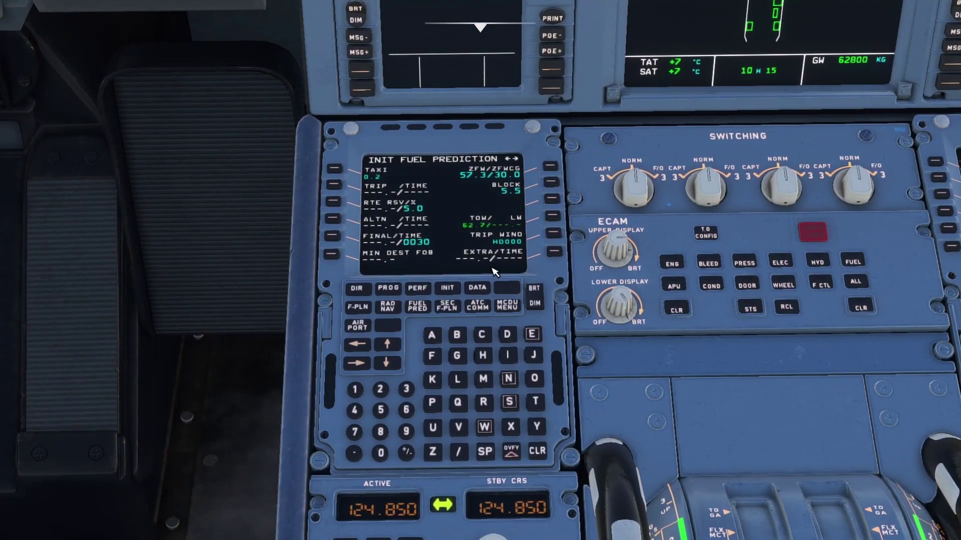
# View the takeoff performance page, then return to the EGCC23R–EDDH flight plan.
pyautogui.click(417, 288)
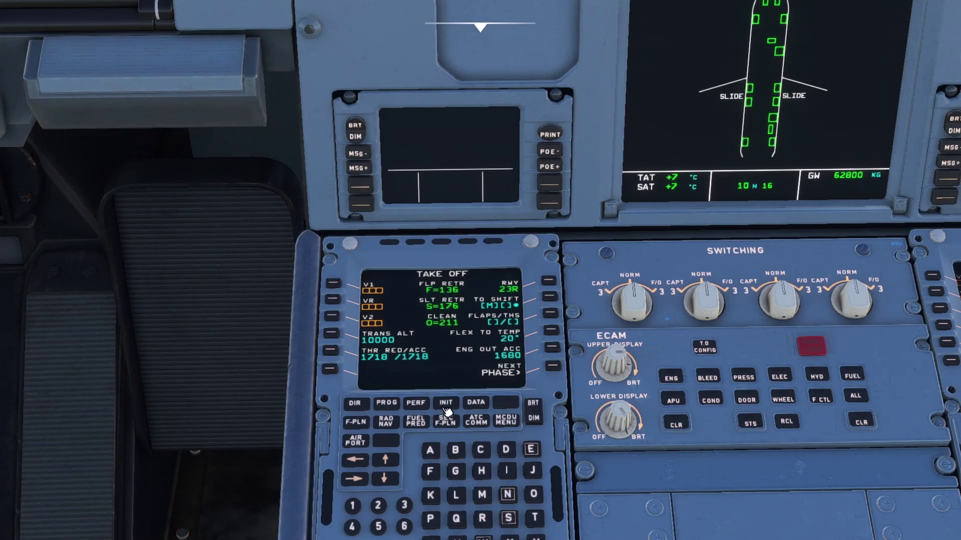
pyautogui.click(361, 423)
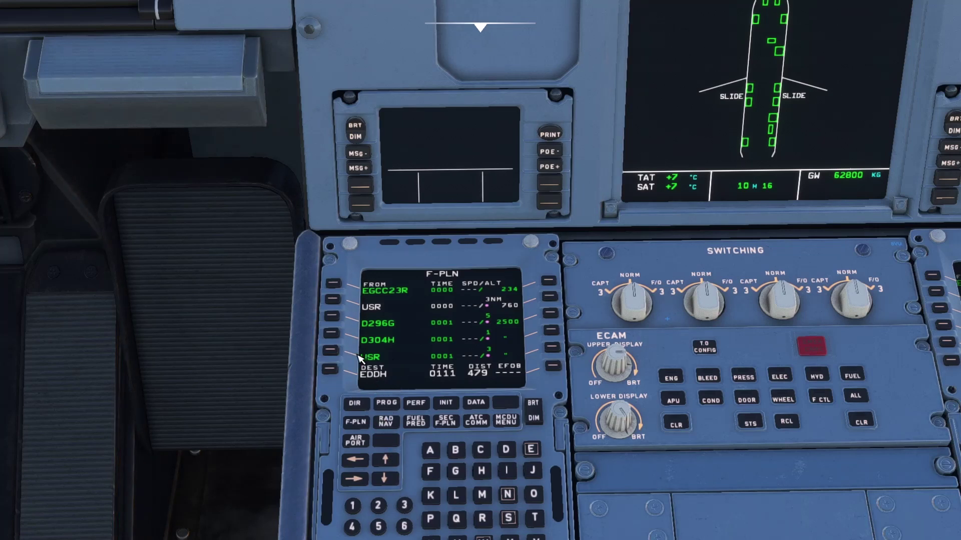
# Open the EDDH arrival options from the flight plan and select the ILS 15 approach.
pyautogui.click(386, 422)
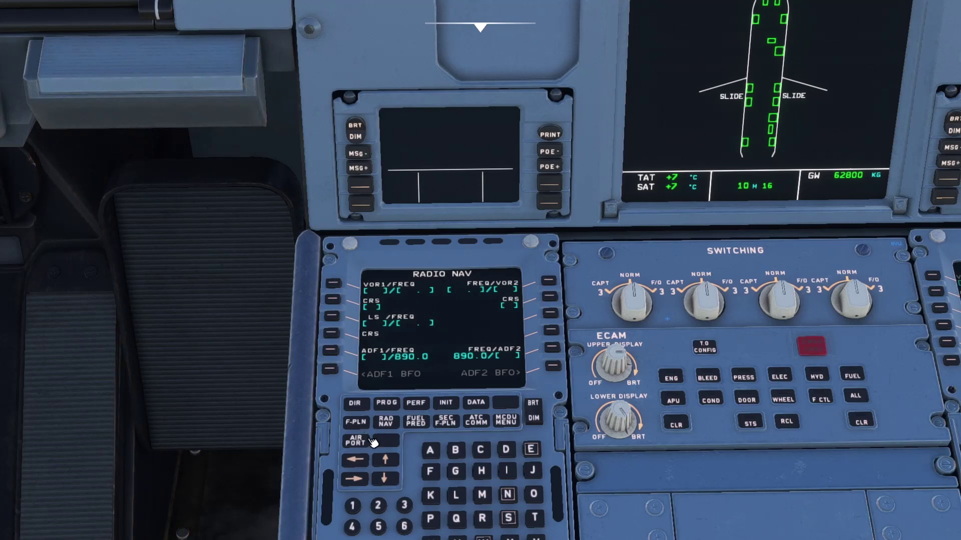
pyautogui.click(359, 424)
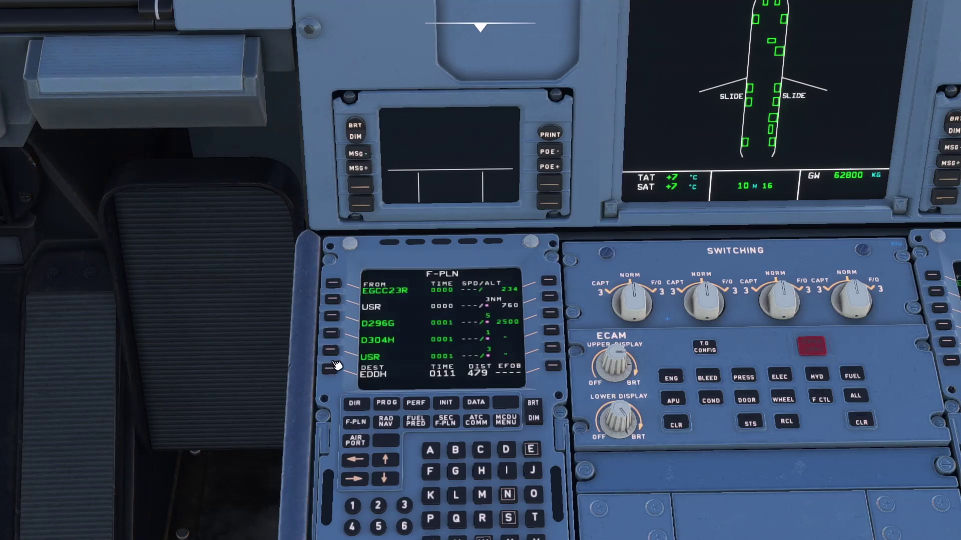
pyautogui.click(337, 372)
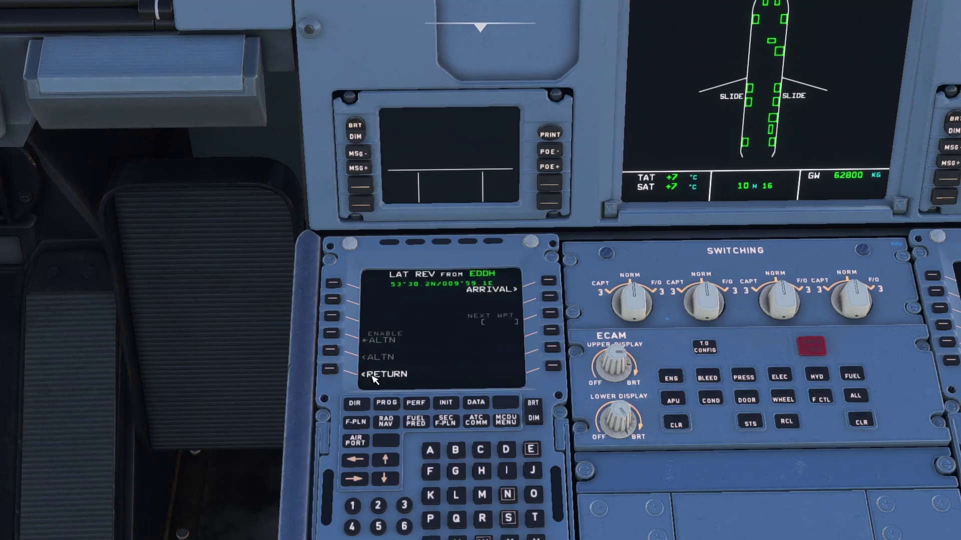
pyautogui.click(550, 281)
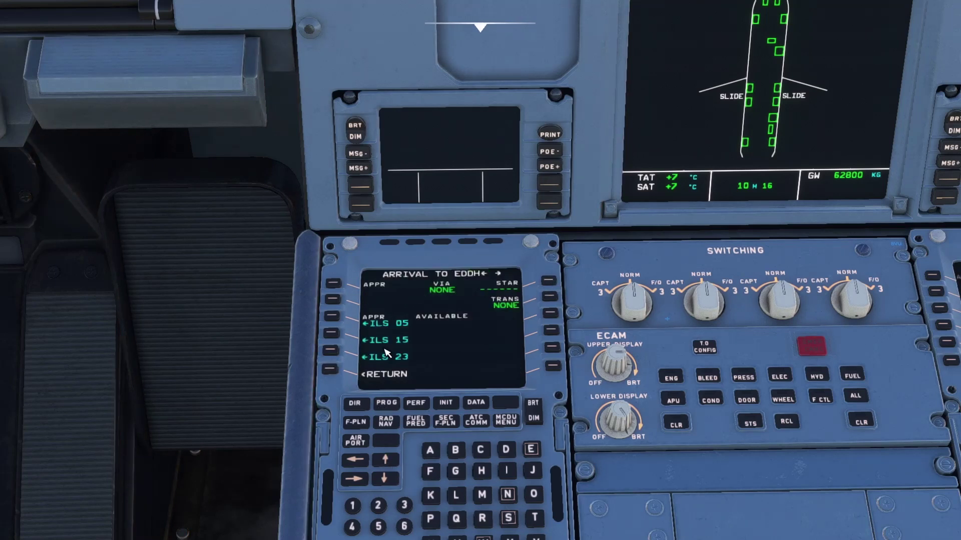
pyautogui.click(332, 333)
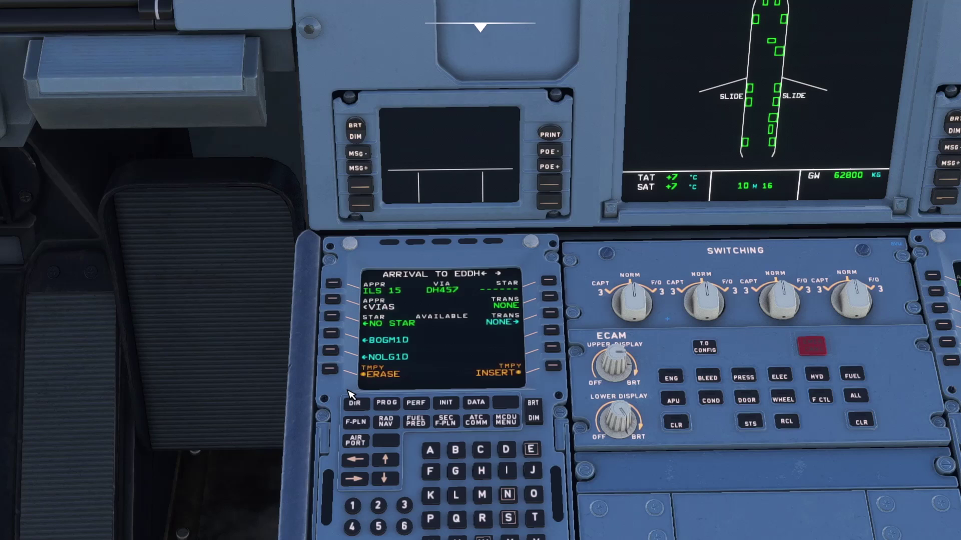
# Choose the RIBS1D arrival via DH457 and insert it into the flight plan.
pyautogui.click(393, 463)
pyautogui.click(394, 463)
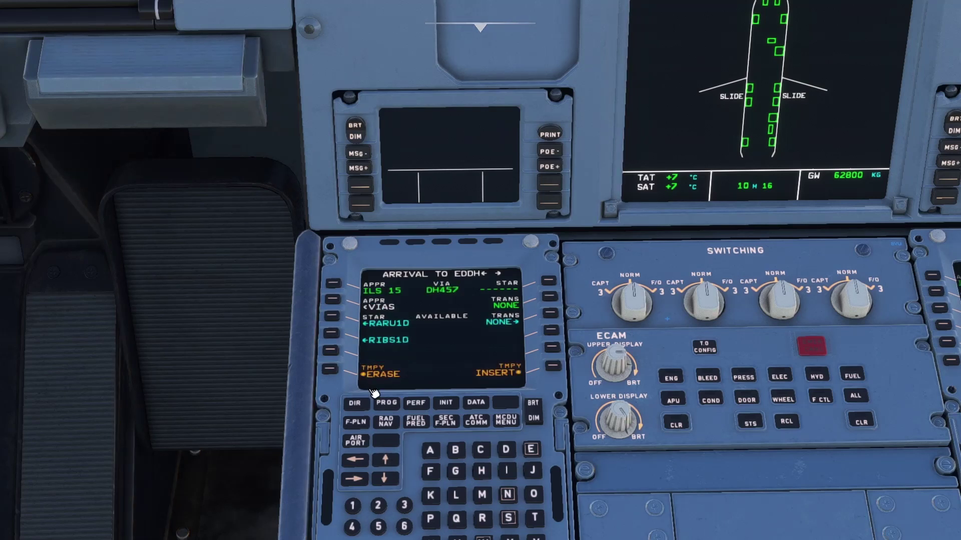
pyautogui.click(337, 338)
pyautogui.click(336, 318)
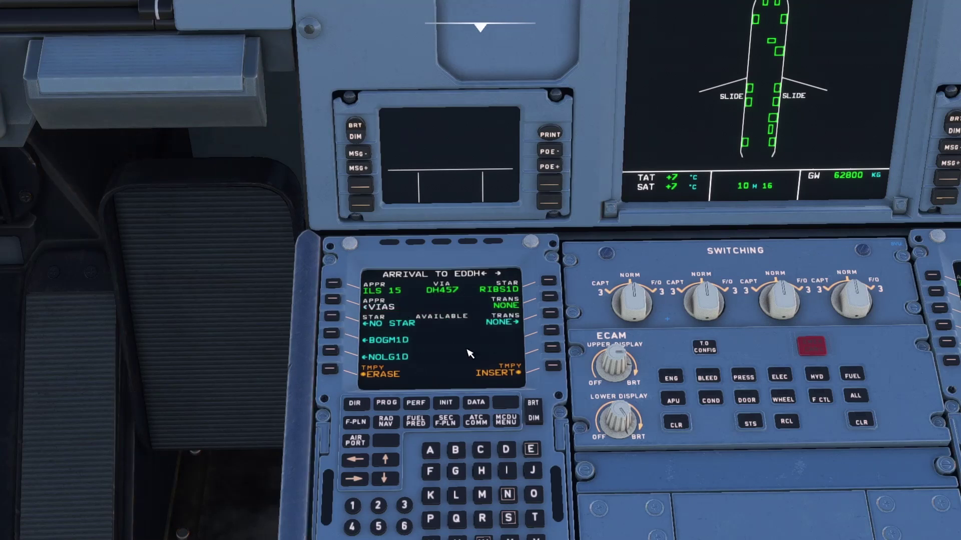
pyautogui.click(554, 368)
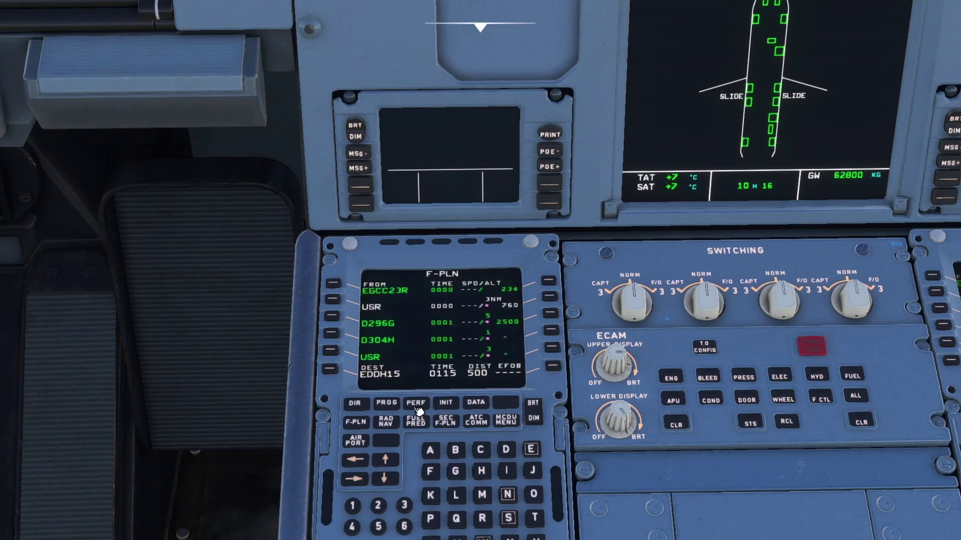
# Check the radio navigation page, then return to the INIT fuel prediction showing trip fuel 2.7 and extra 1.8.
pyautogui.click(391, 425)
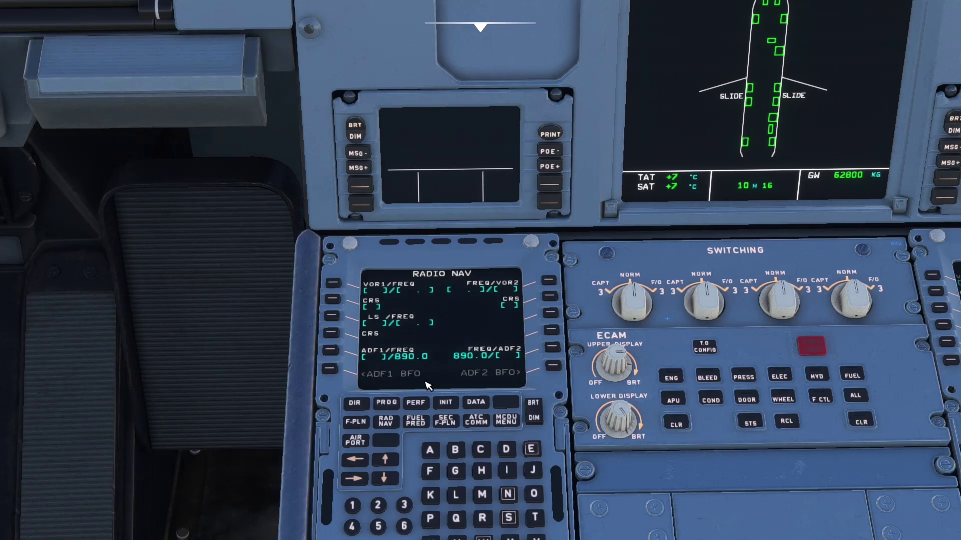
pyautogui.click(416, 423)
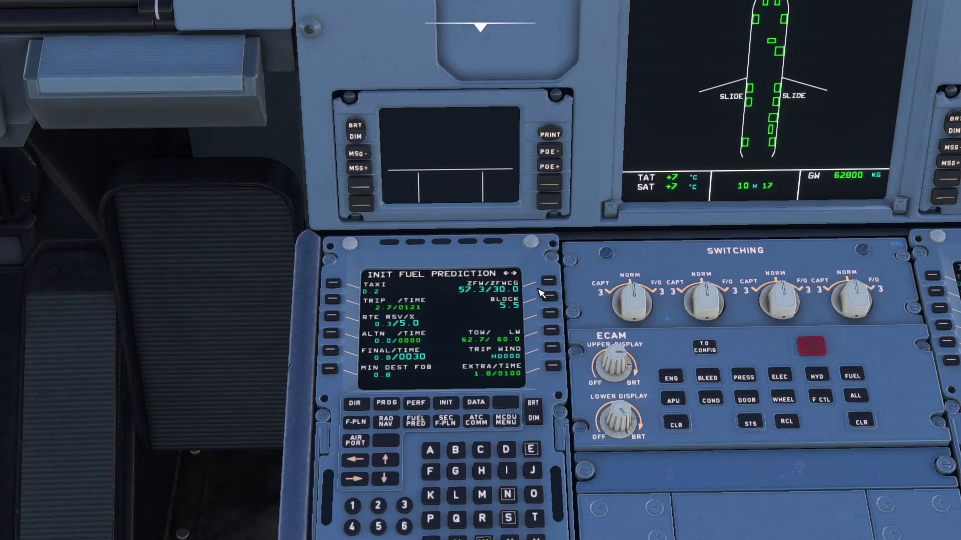
# Open the FUEL PRED page to review EDDH at 0121 with EFOB 2.7 and extra fuel 1.8.
pyautogui.click(417, 420)
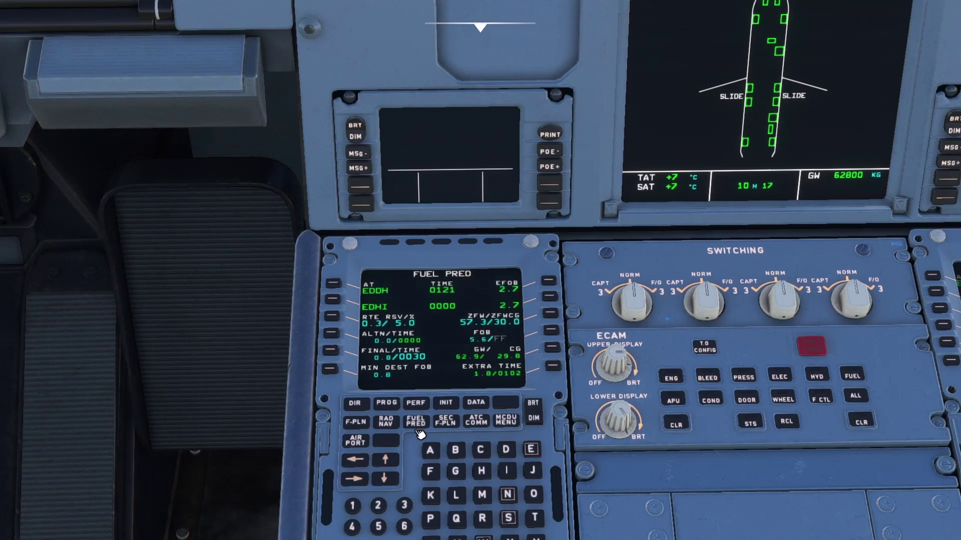